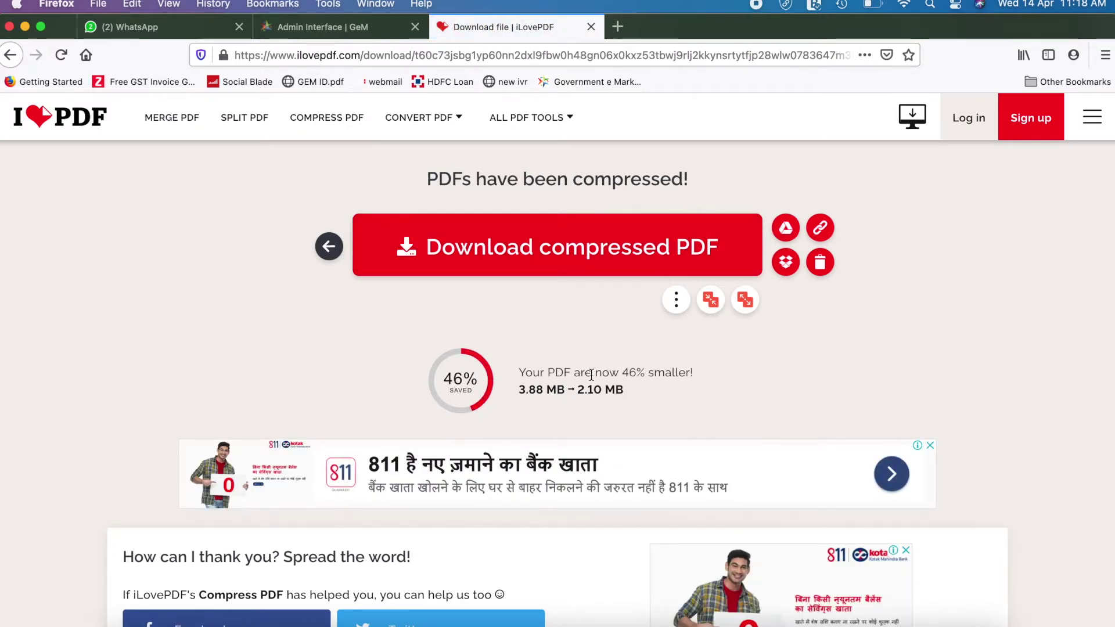
Compress the 0_management facility services PDF from Downloads again, using the Extreme Compression level
{"action": "left_click", "coordinate": [330, 248]}
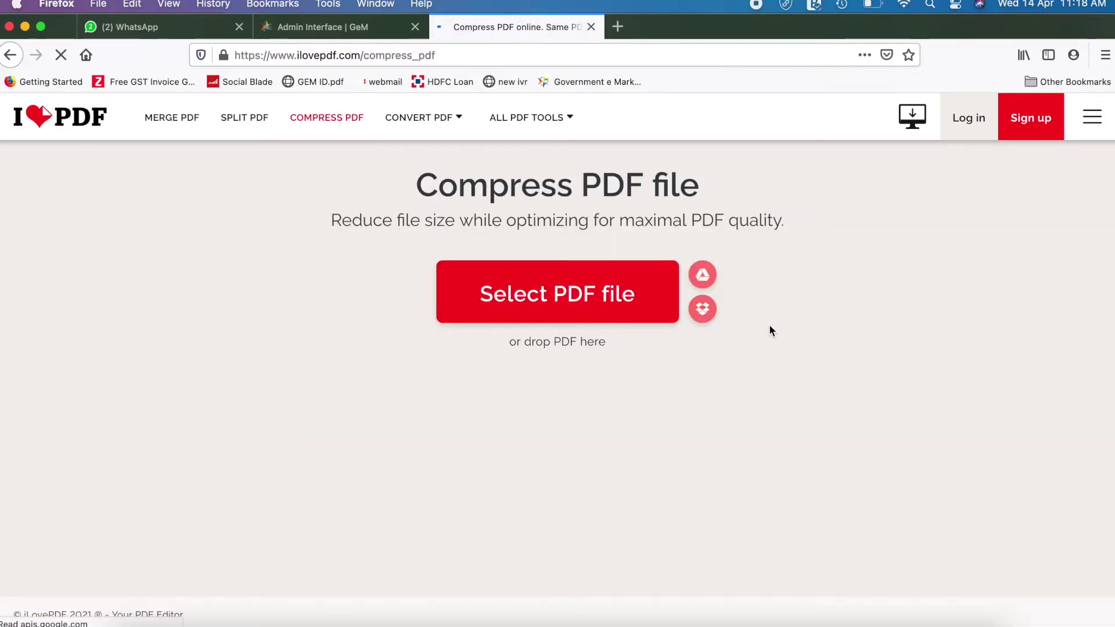
{"action": "left_click", "coordinate": [577, 273]}
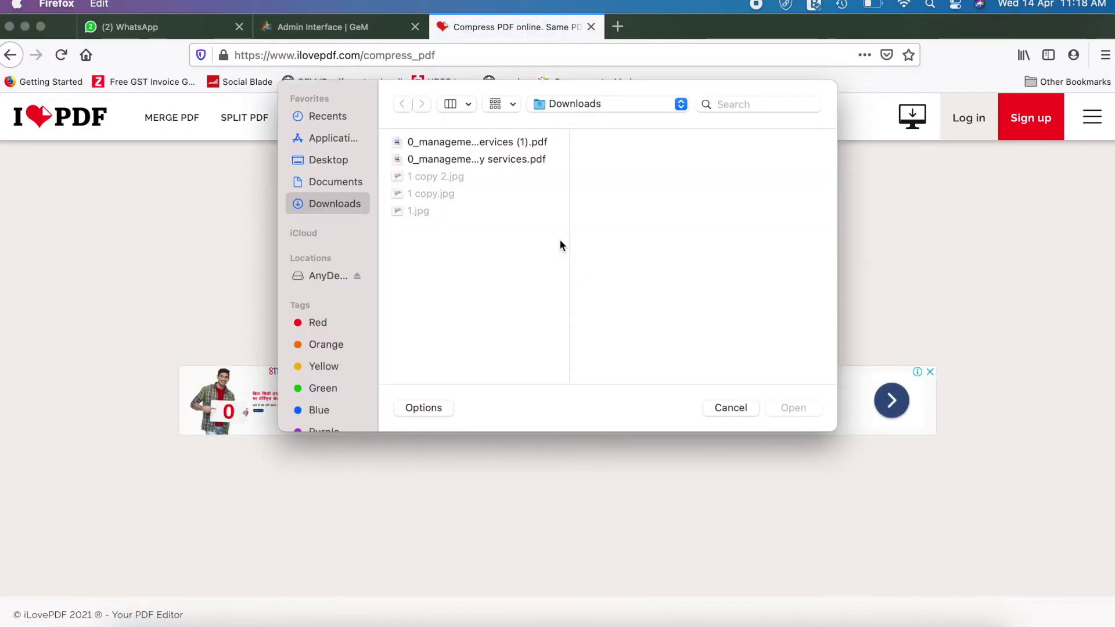
{"action": "double_click", "coordinate": [468, 159]}
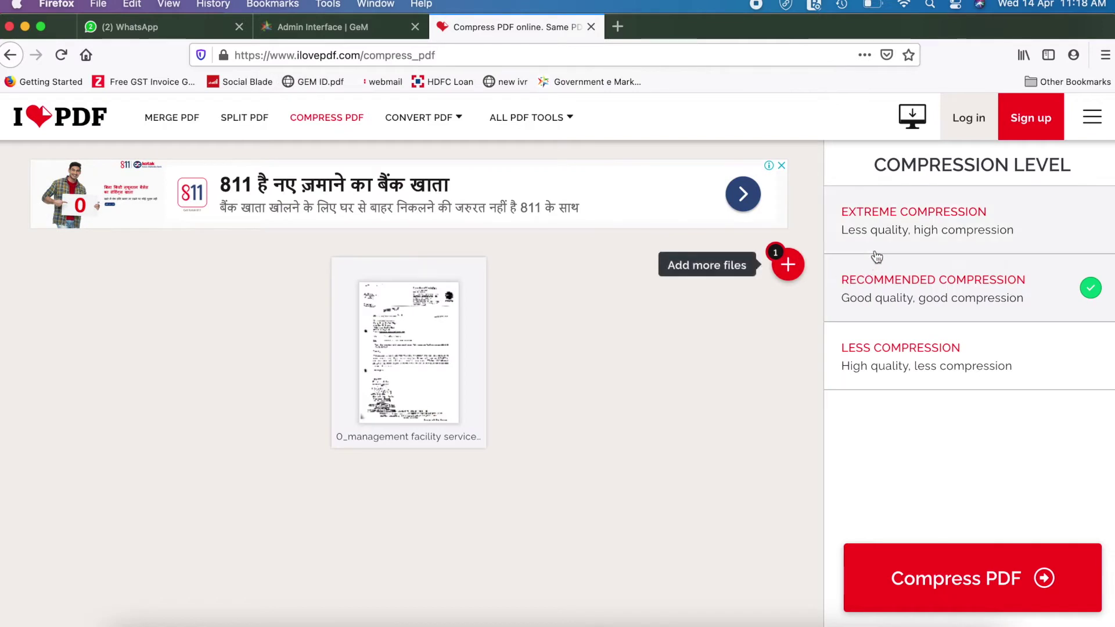
{"action": "left_click", "coordinate": [876, 256]}
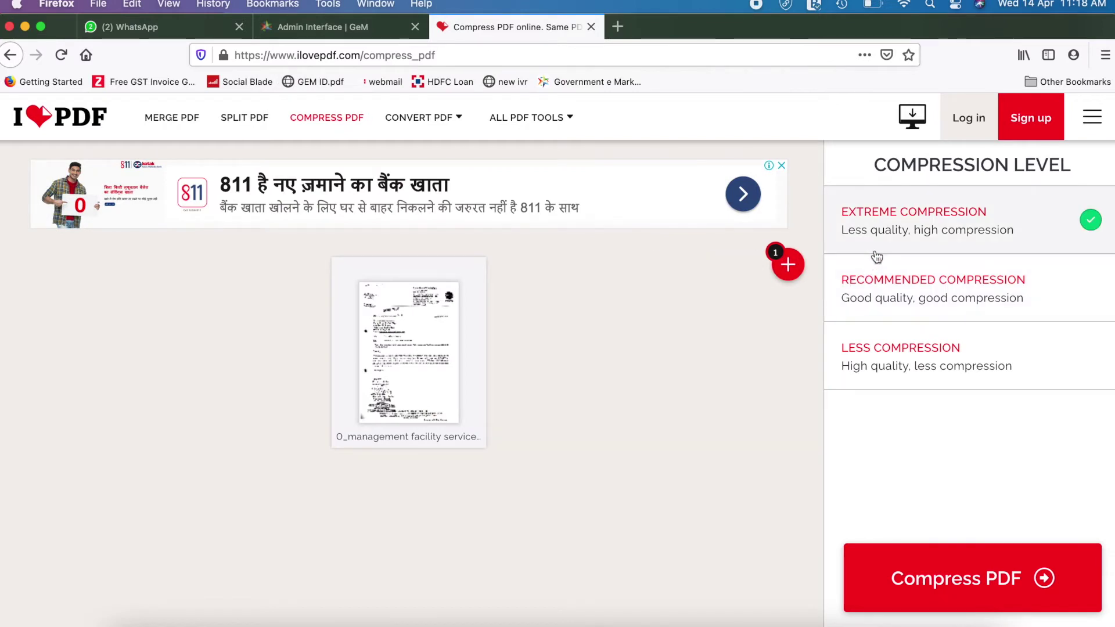
{"action": "left_click", "coordinate": [984, 573]}
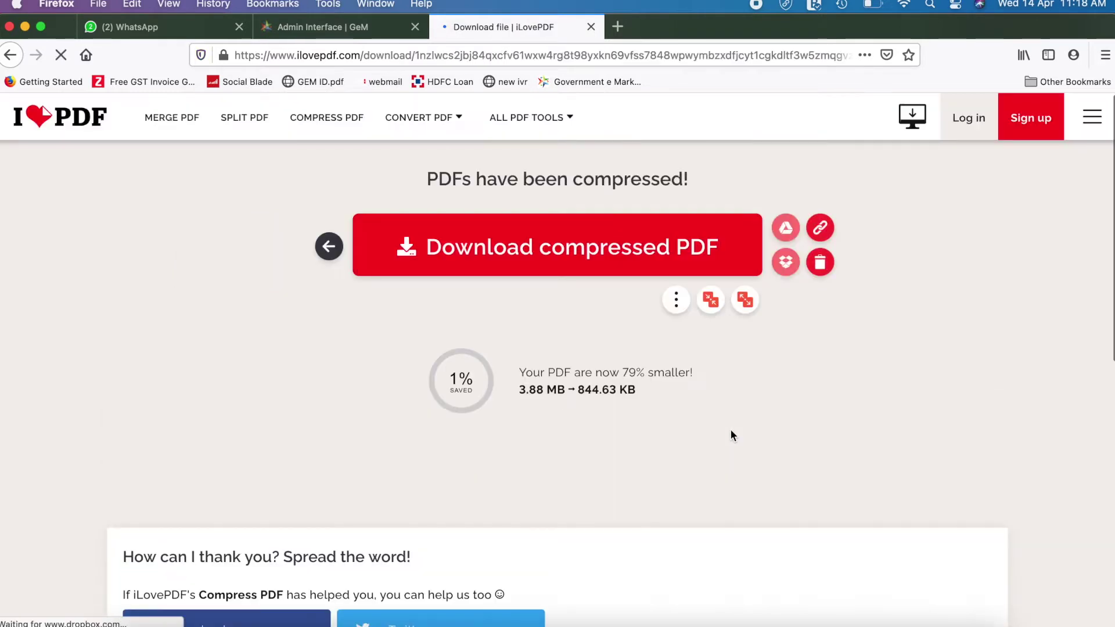
Save the compressed PDF to Downloads as "NEW facility services_compressed.pdf" and briefly view the saved file
{"action": "left_click", "coordinate": [566, 240]}
{"action": "left_click", "coordinate": [429, 524]}
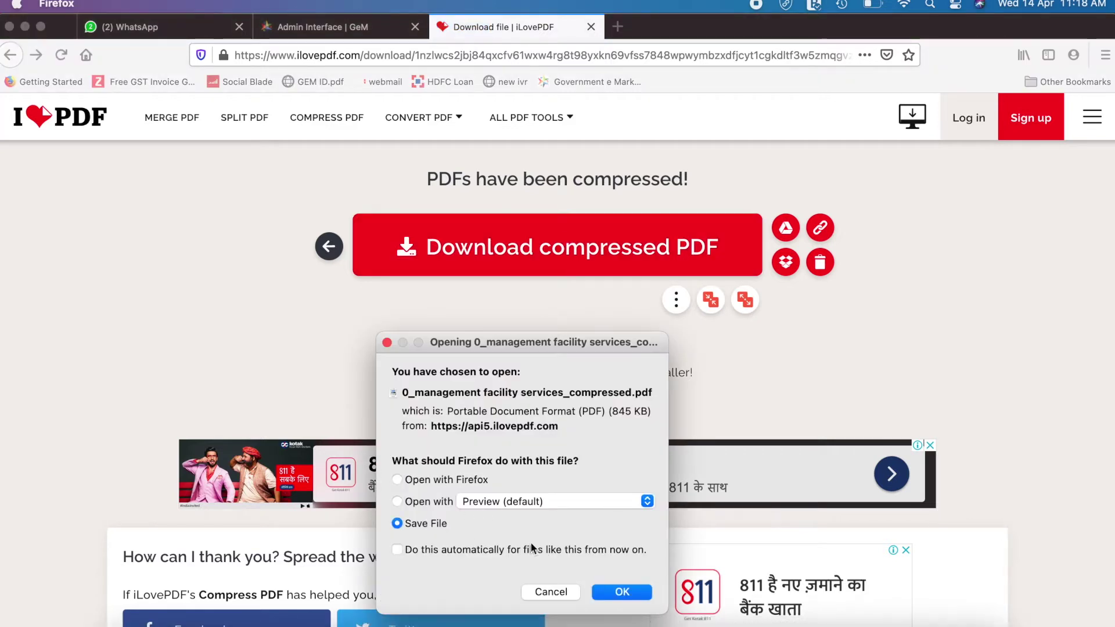
{"action": "left_click", "coordinate": [611, 593]}
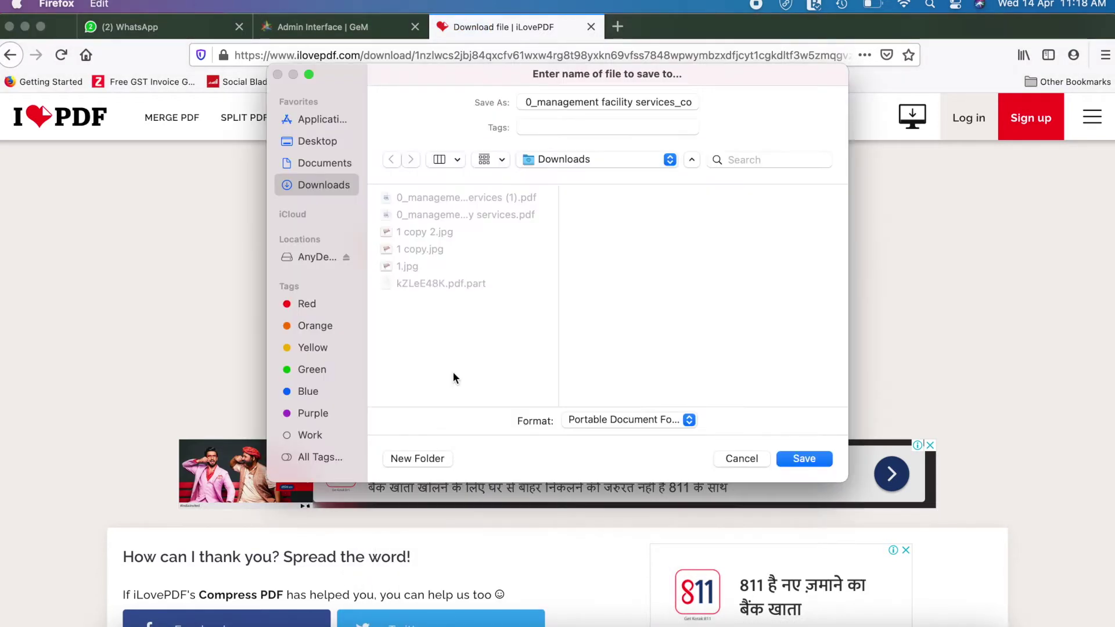
{"action": "double_click", "coordinate": [581, 105]}
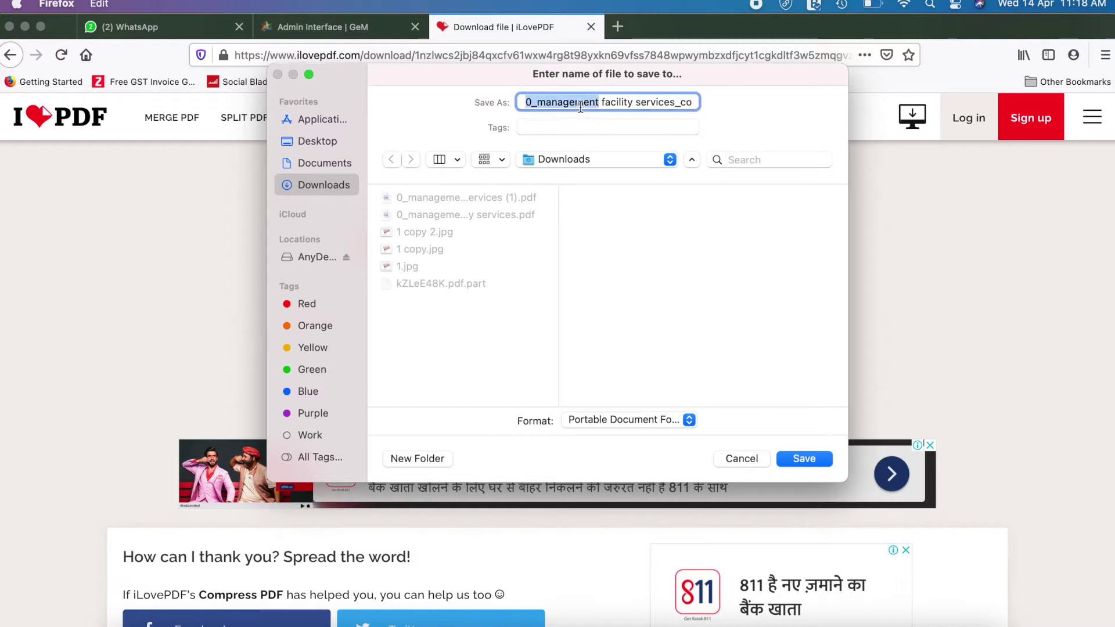
{"action": "type", "text": "NEW"}
{"action": "key", "text": "Return"}
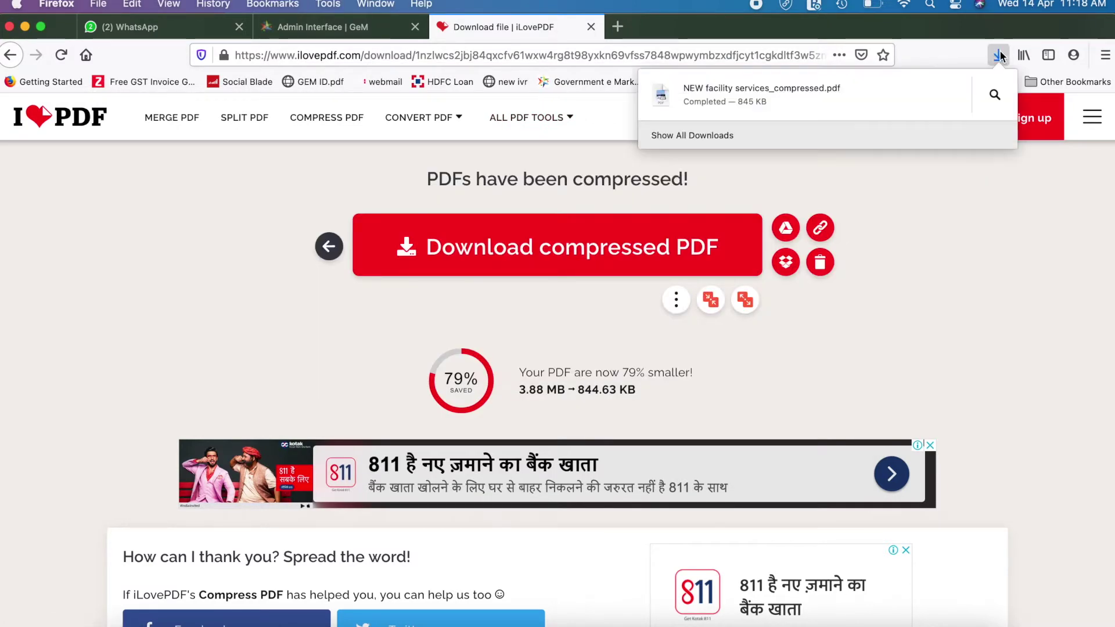
{"action": "left_click", "coordinate": [859, 88]}
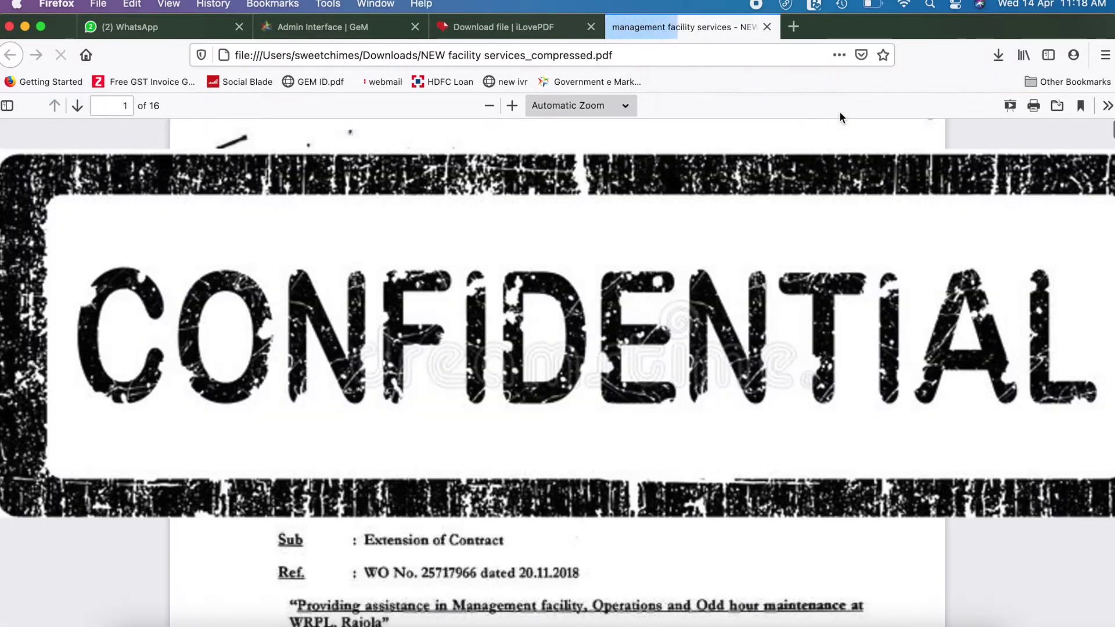
{"action": "key", "text": "super+w"}
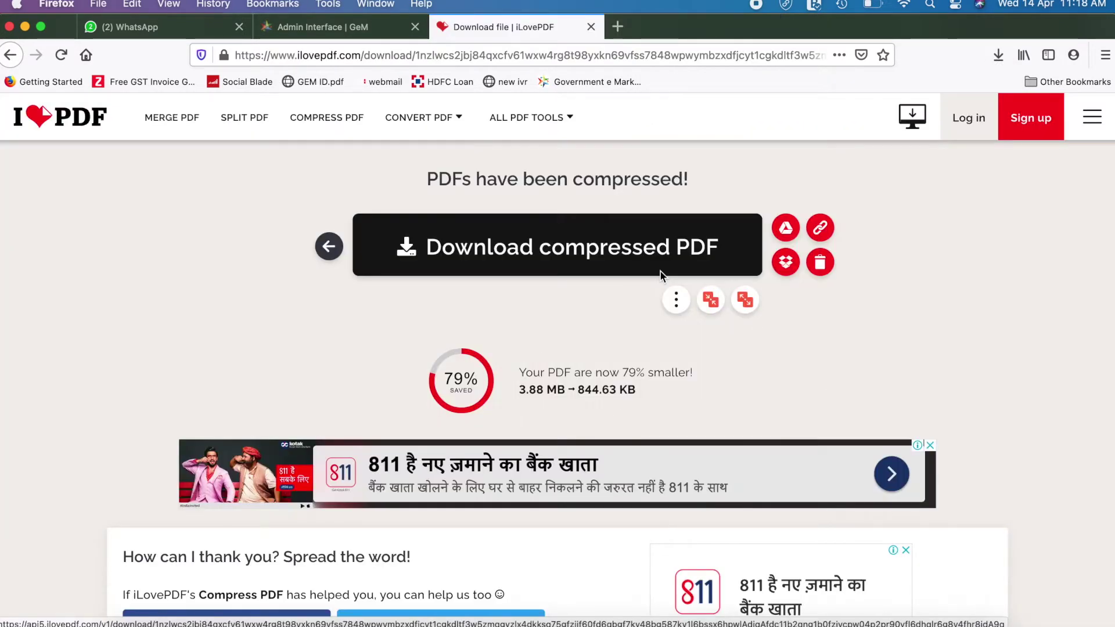
{"action": "left_click", "coordinate": [336, 29]}
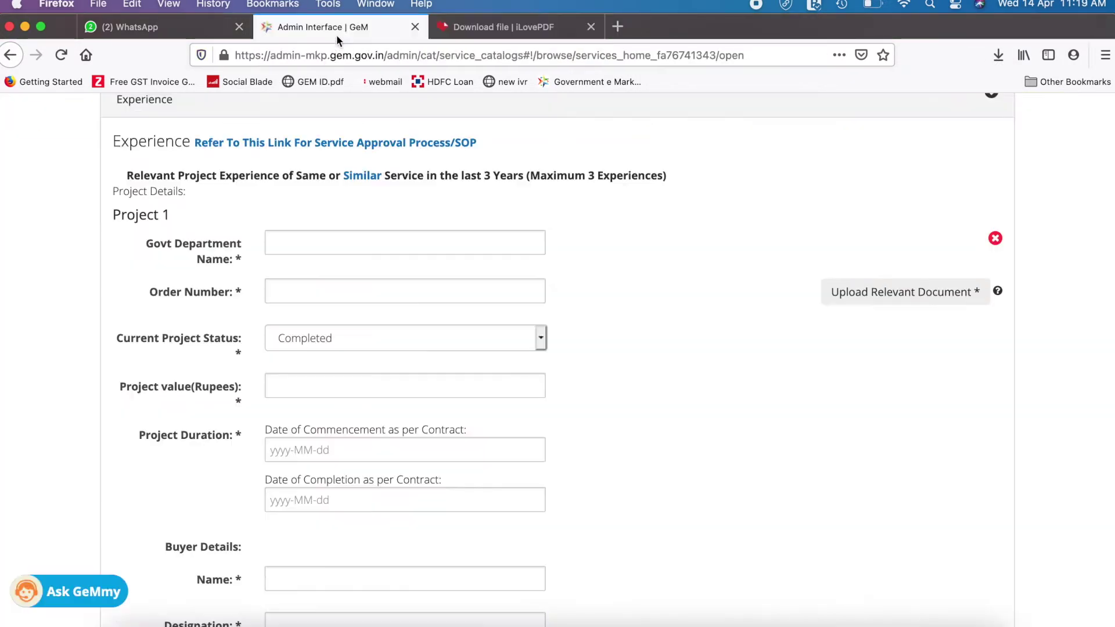
{"action": "left_click", "coordinate": [877, 287]}
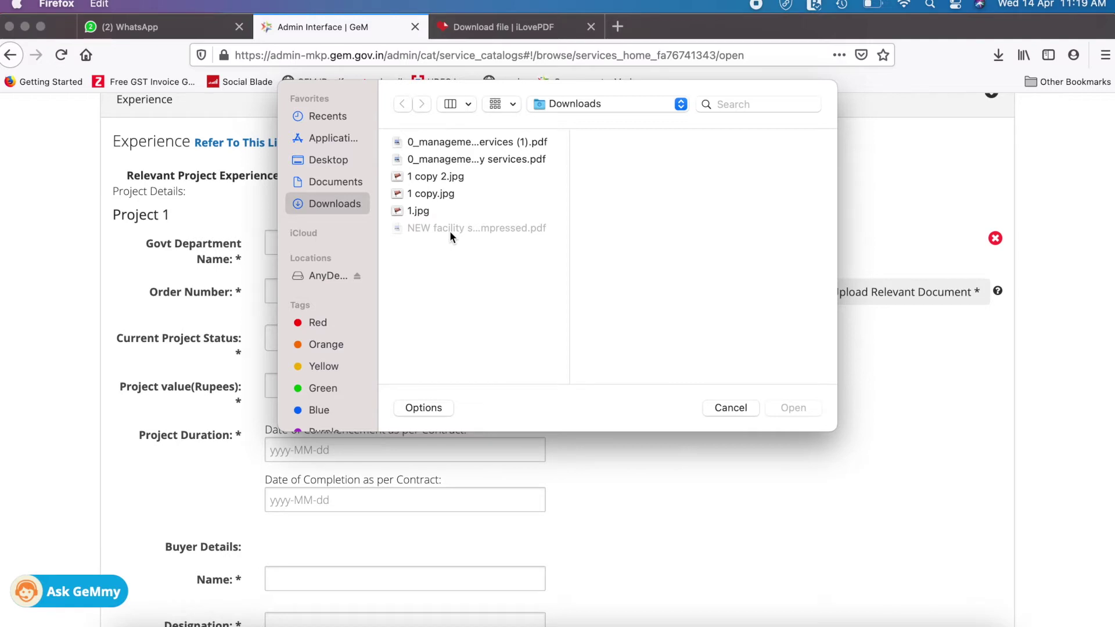
{"action": "left_click", "coordinate": [427, 213]}
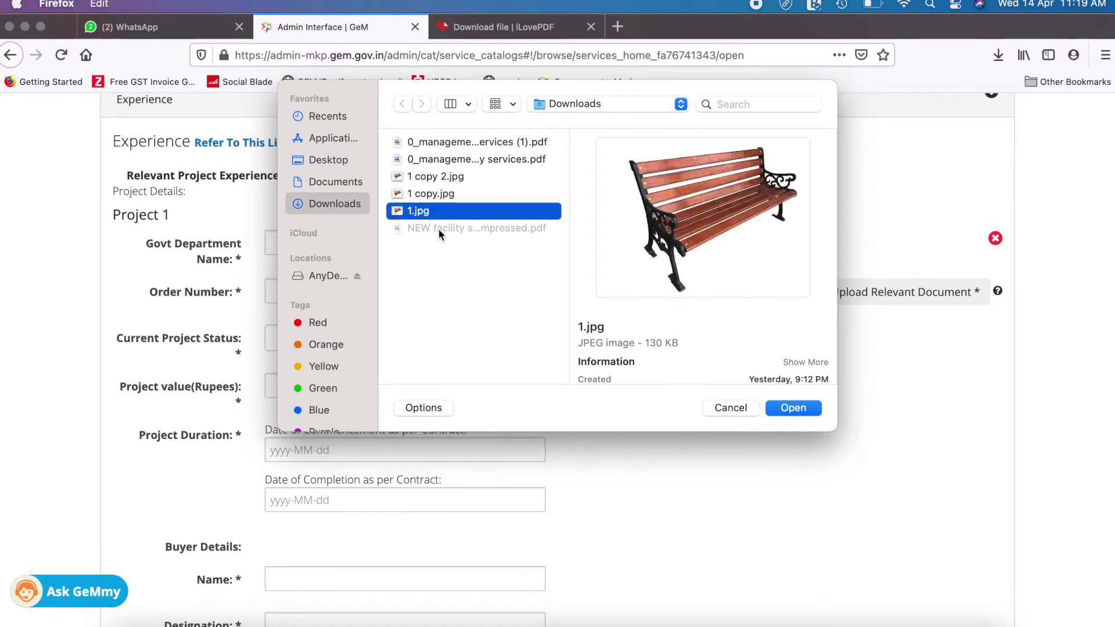
{"action": "key", "text": "Escape"}
Return to iLovePDF and save the compressed PDF to Downloads again under the shorter name NEW.PDF
{"action": "left_click", "coordinate": [495, 25]}
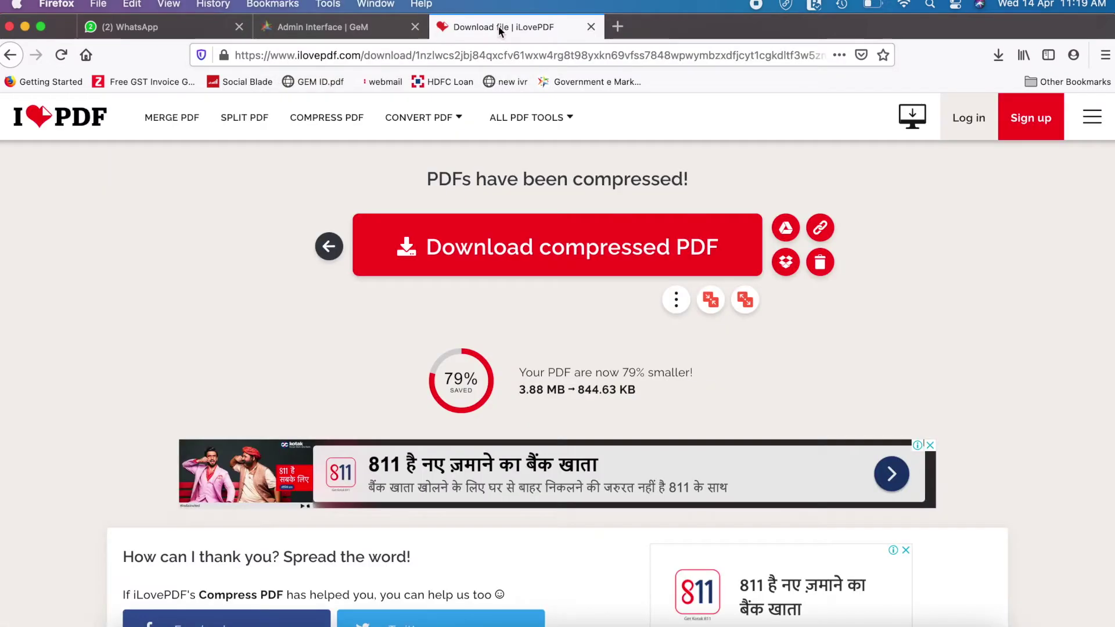
{"action": "left_click", "coordinate": [610, 234]}
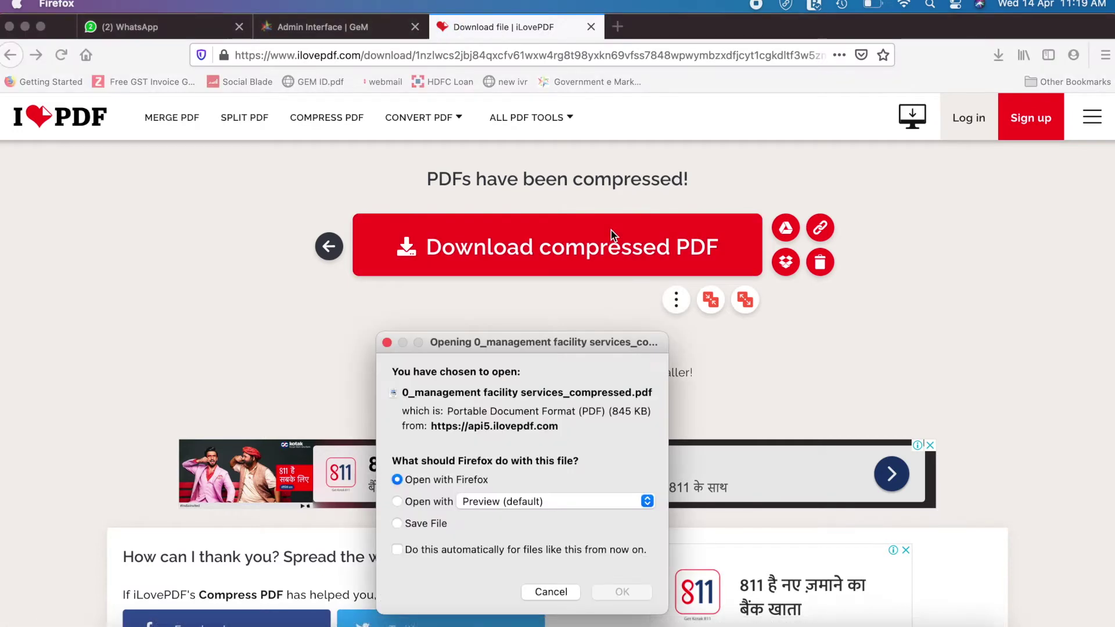
{"action": "left_click", "coordinate": [397, 523]}
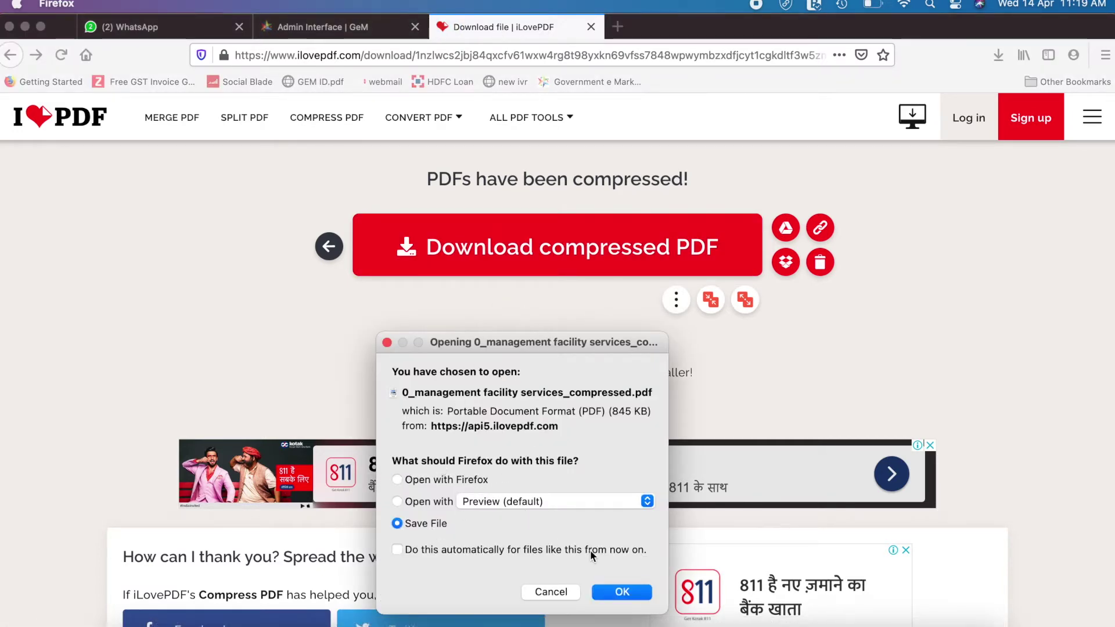
{"action": "left_click", "coordinate": [606, 584]}
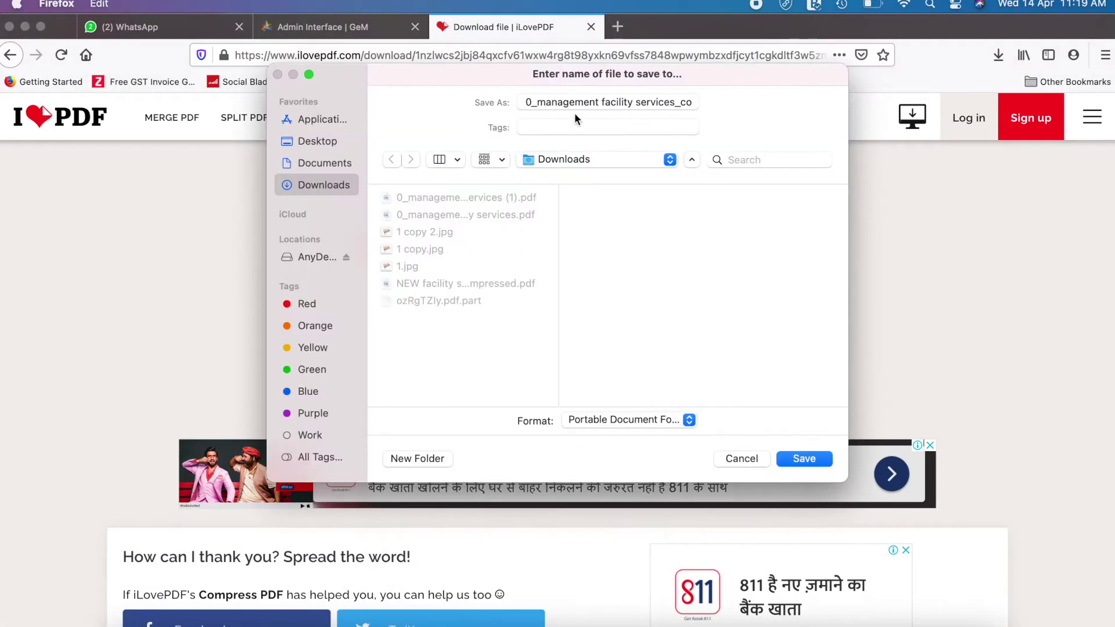
{"action": "type", "text": "NEW"}
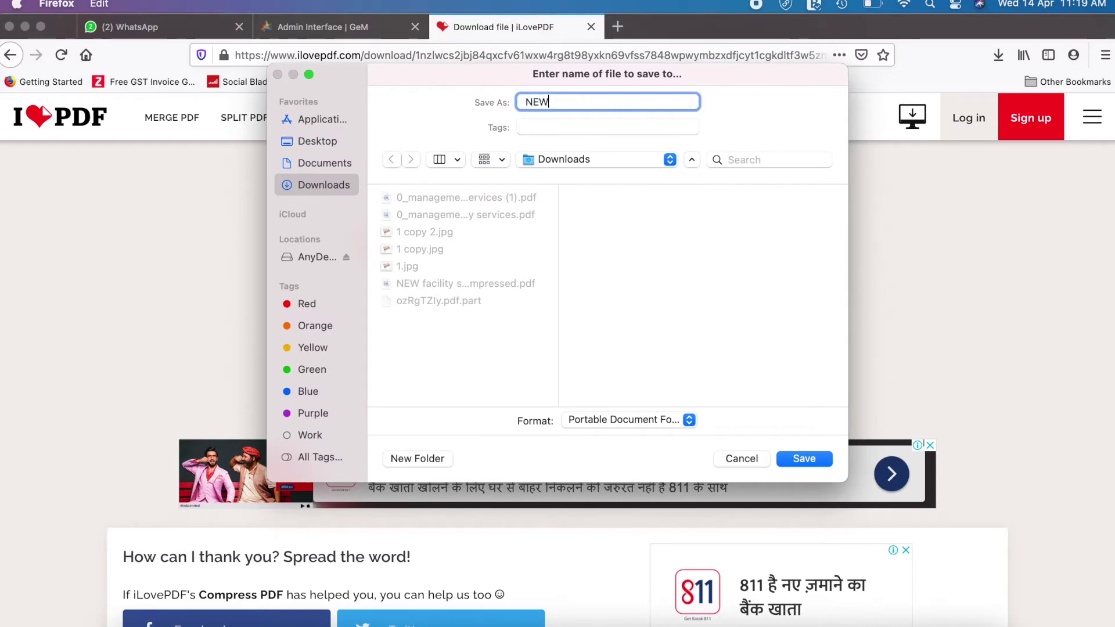
{"action": "type", "text": ".PDF"}
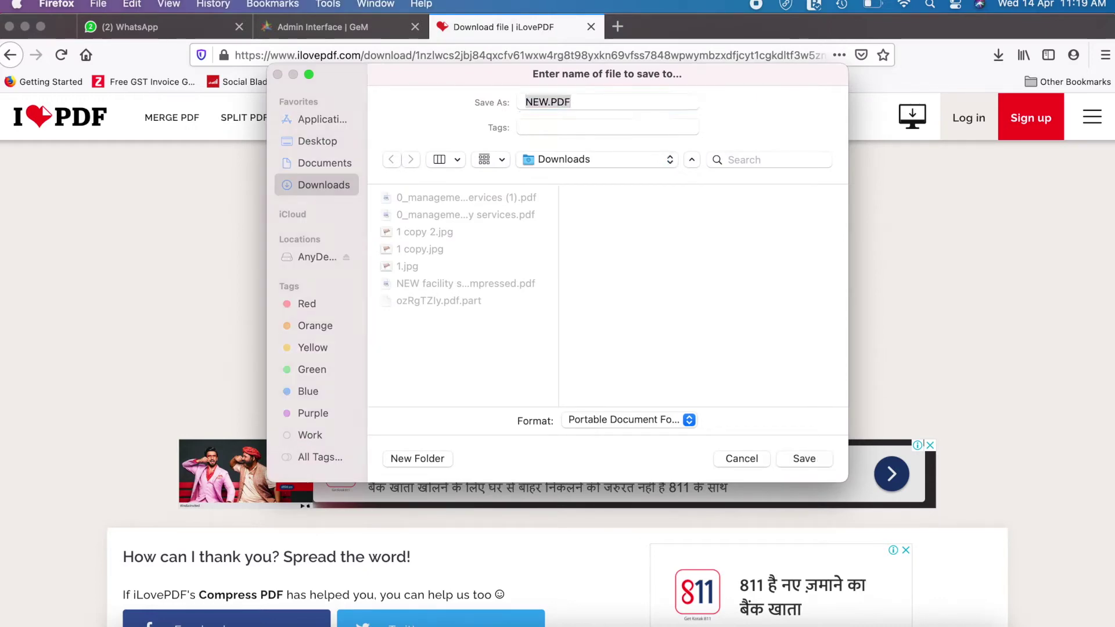
{"action": "key", "text": "Return"}
Switch to the GeM form and upload NEW.PDF as the relevant document for Project 1
{"action": "left_click", "coordinate": [324, 29]}
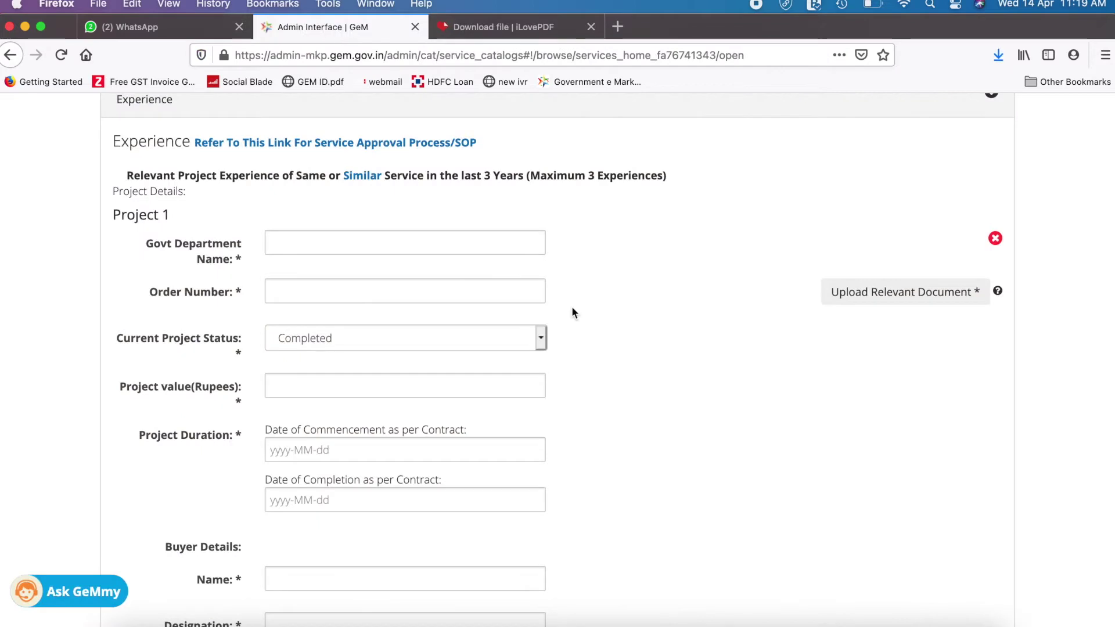
{"action": "left_click", "coordinate": [913, 303]}
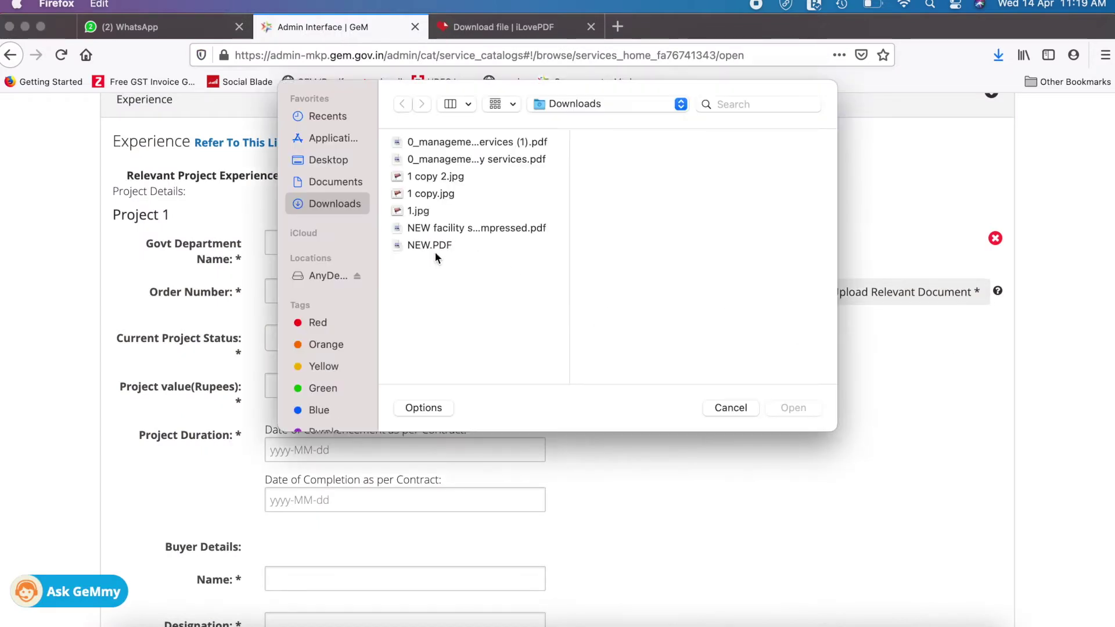
{"action": "double_click", "coordinate": [431, 249]}
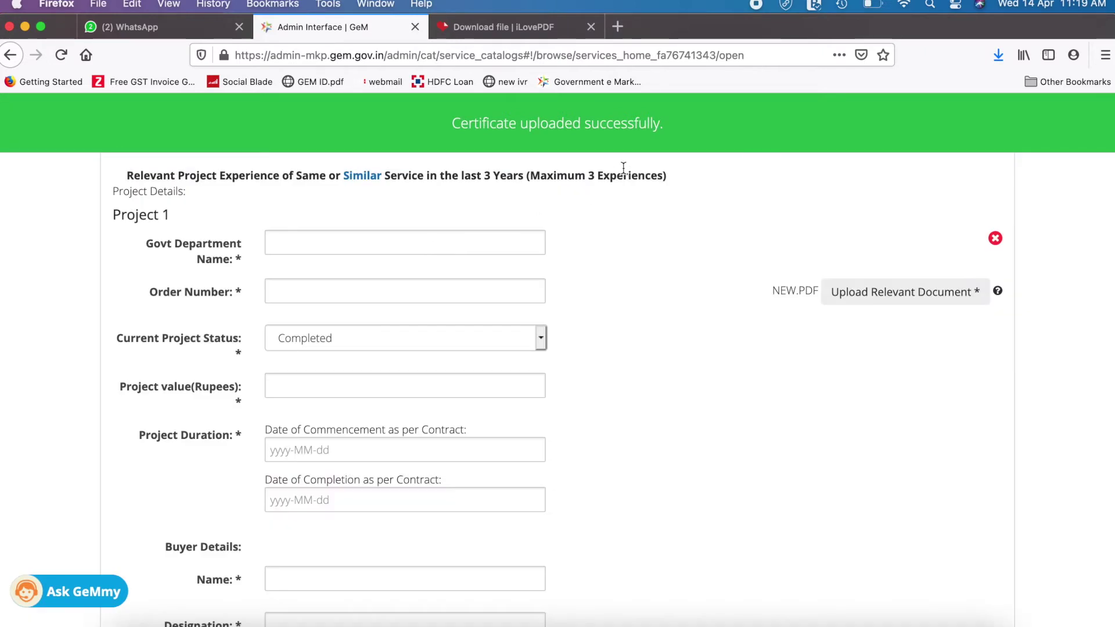
Enter INDIAN as Project 1's government department name and fill in its order number
{"action": "left_click", "coordinate": [462, 232]}
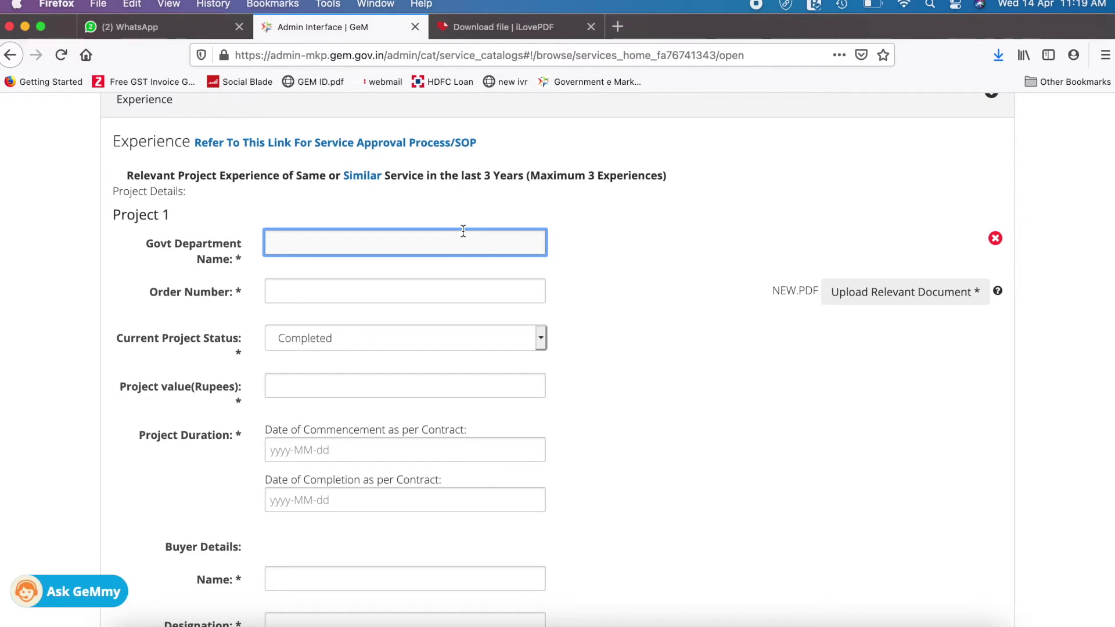
{"action": "scroll", "coordinate": [463, 230], "scroll_direction": "down", "scroll_amount": 10}
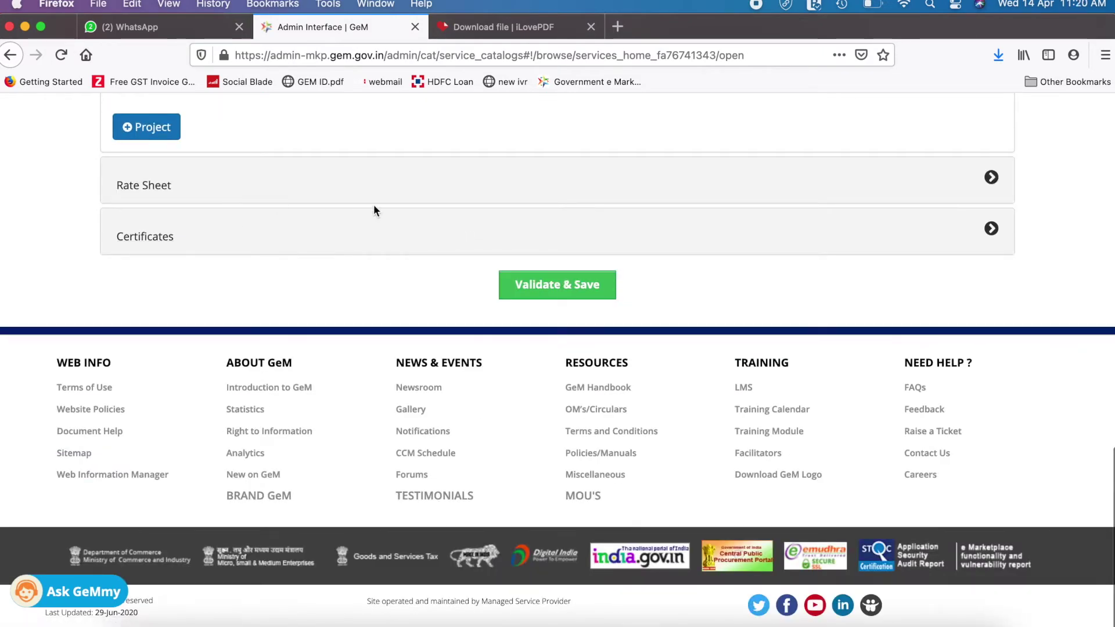
{"action": "scroll", "coordinate": [374, 209], "scroll_direction": "up", "scroll_amount": 10}
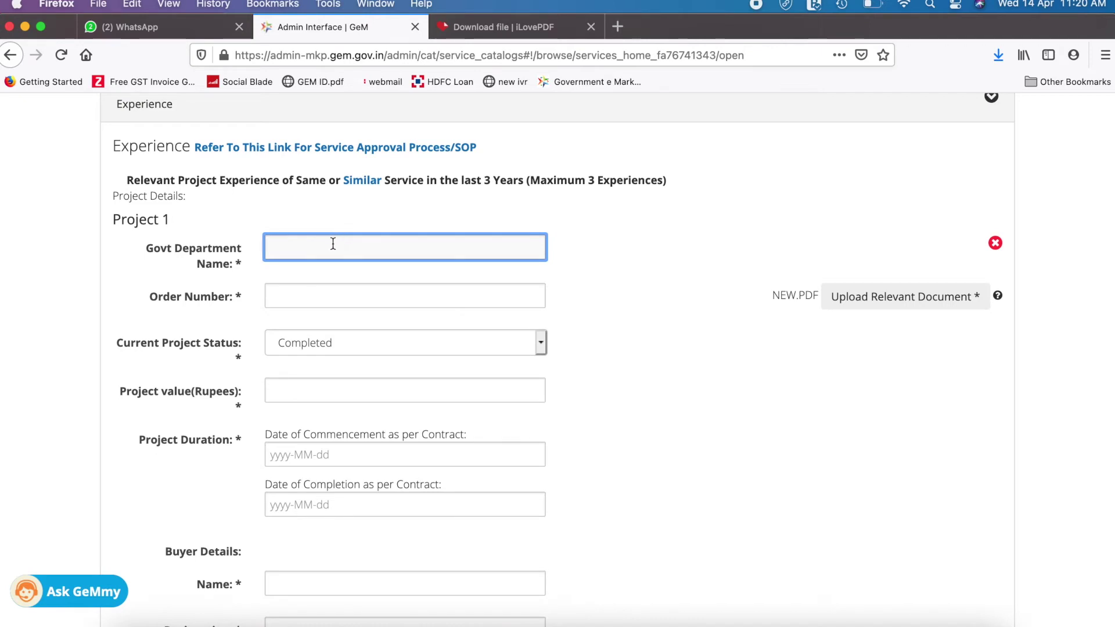
{"action": "type", "text": "INDIAN"}
{"action": "left_click", "coordinate": [290, 294]}
{"action": "scroll", "coordinate": [290, 291], "scroll_direction": "down", "scroll_amount": 3}
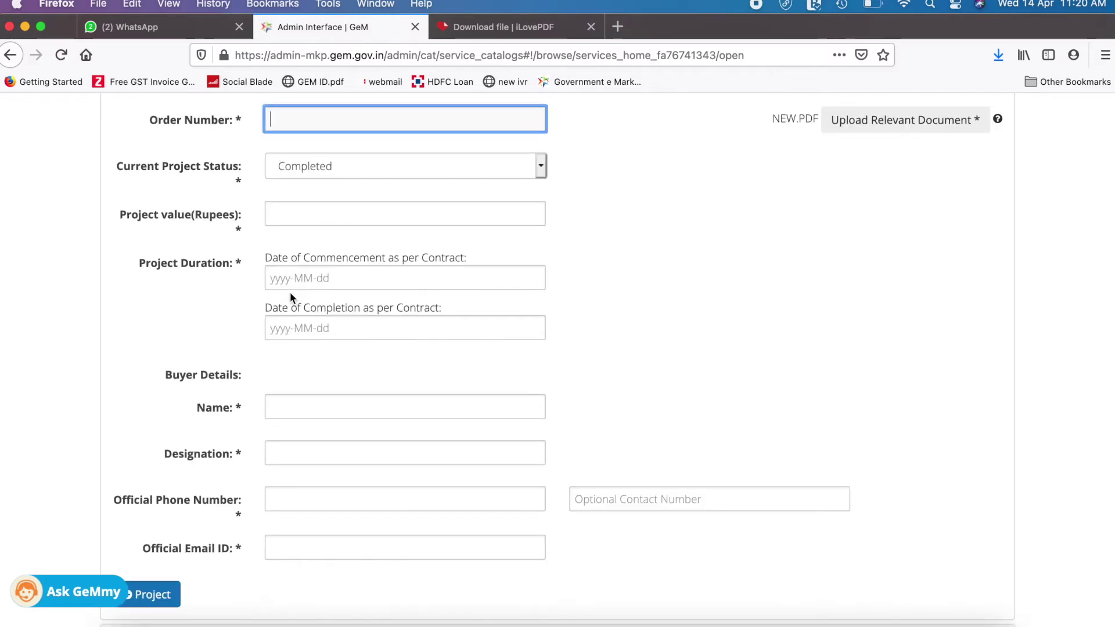
{"action": "type", "text": "A/B/C"}
Set the project value to 2903933.86 rupees and the contract duration from 2018-11-20 to 2019-12-01
{"action": "left_click", "coordinate": [299, 221]}
{"action": "scroll", "coordinate": [299, 221], "scroll_direction": "down", "scroll_amount": 1}
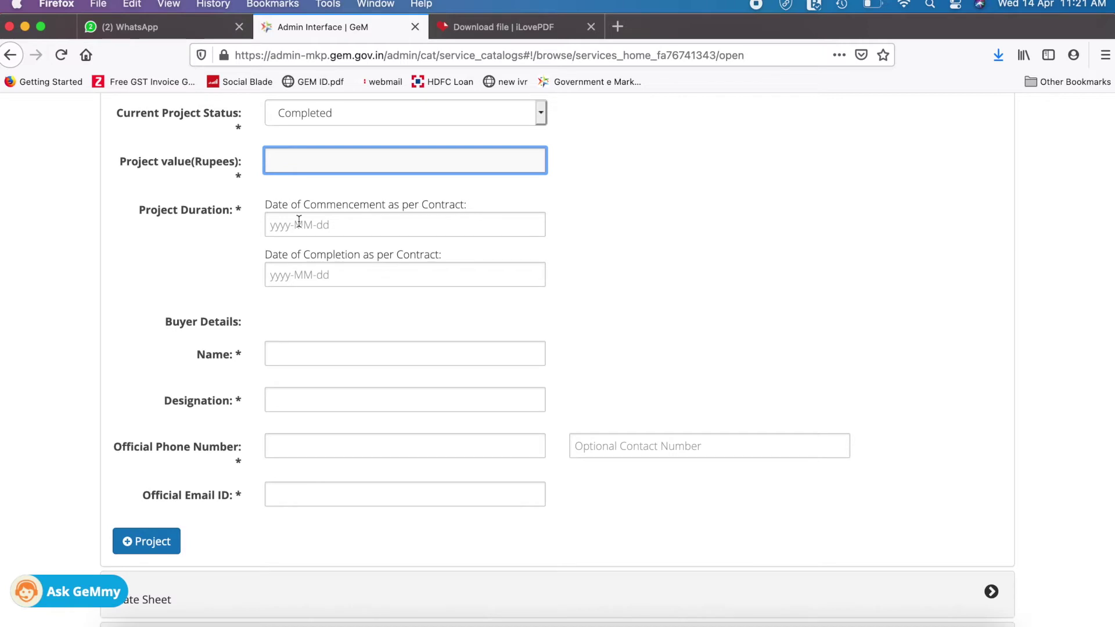
{"action": "type", "text": "290"}
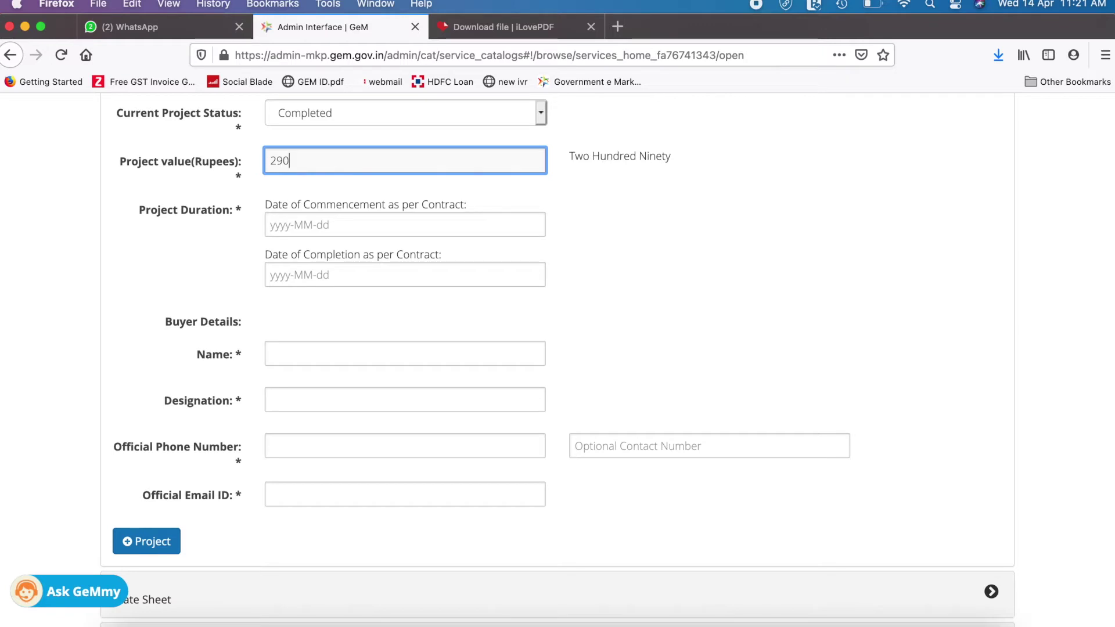
{"action": "type", "text": "3"}
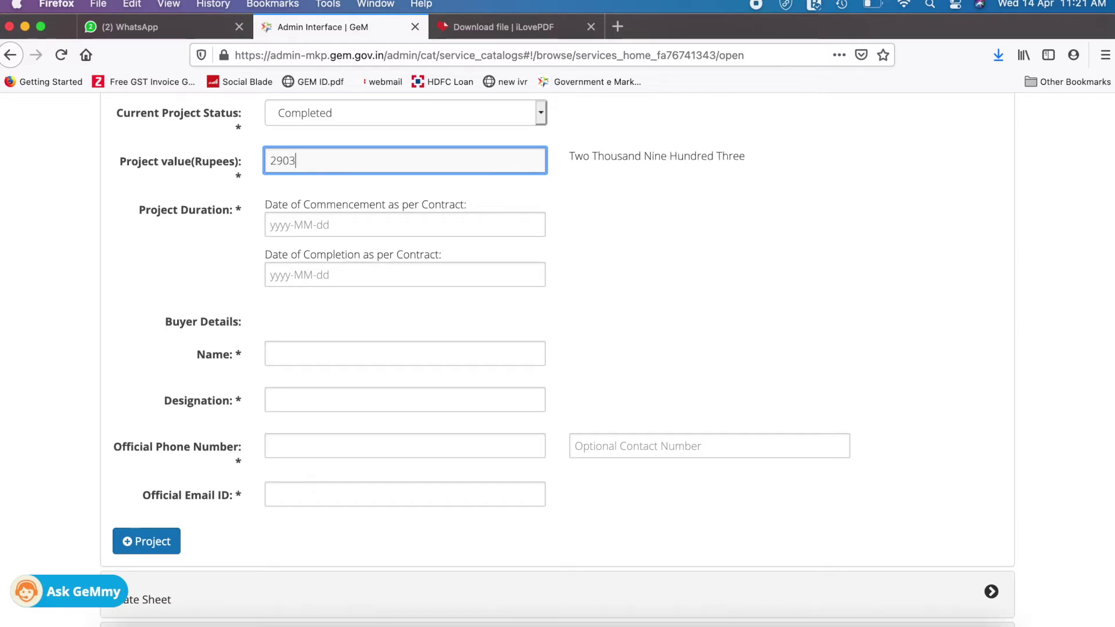
{"action": "type", "text": "933.86"}
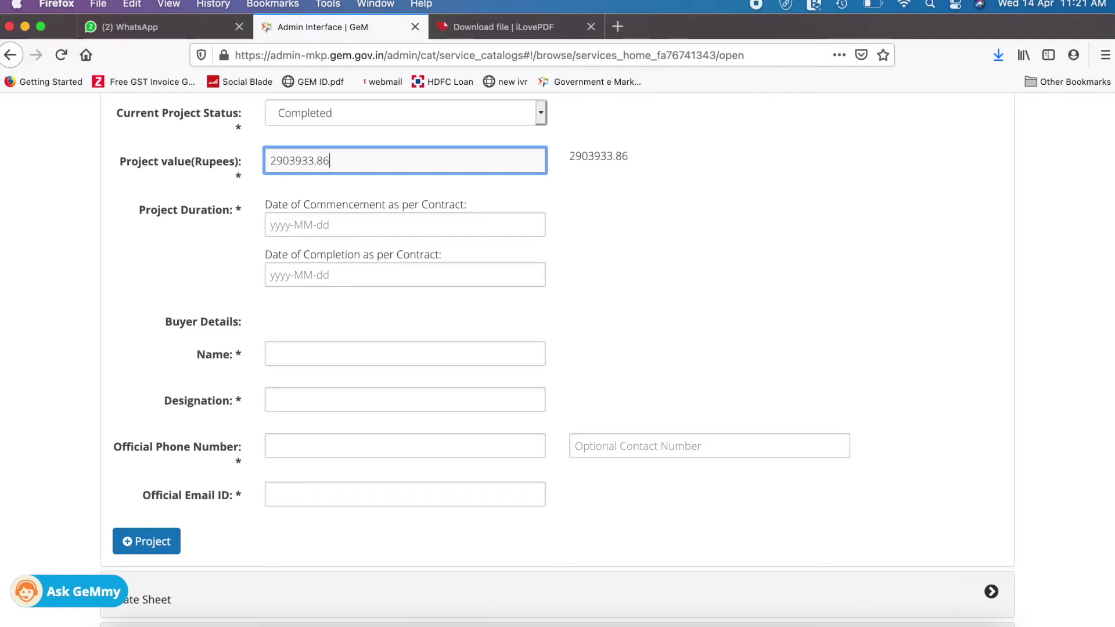
{"action": "key", "text": "Tab"}
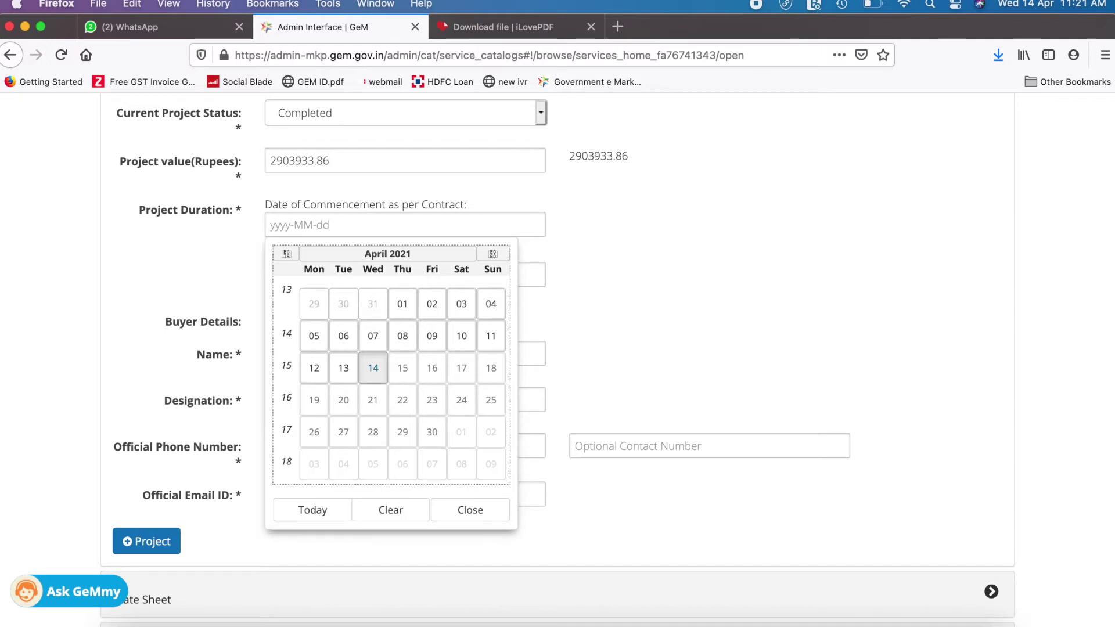
Fill in the buyer's name in the Buyer Details of Project 1
{"action": "left_click", "coordinate": [389, 265]}
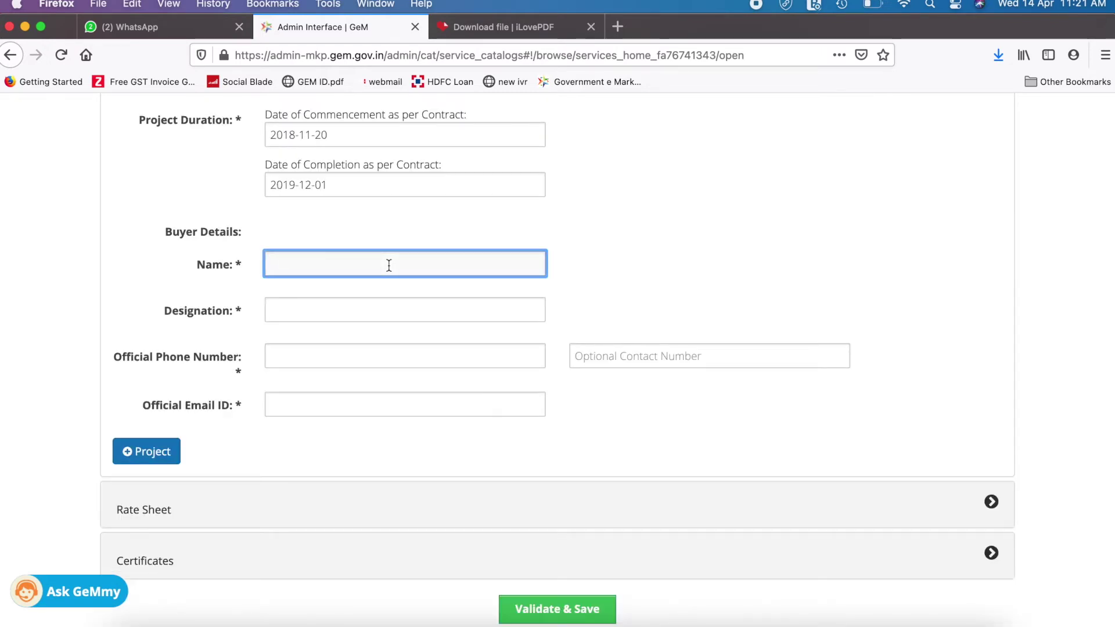
{"action": "type", "text": "R"}
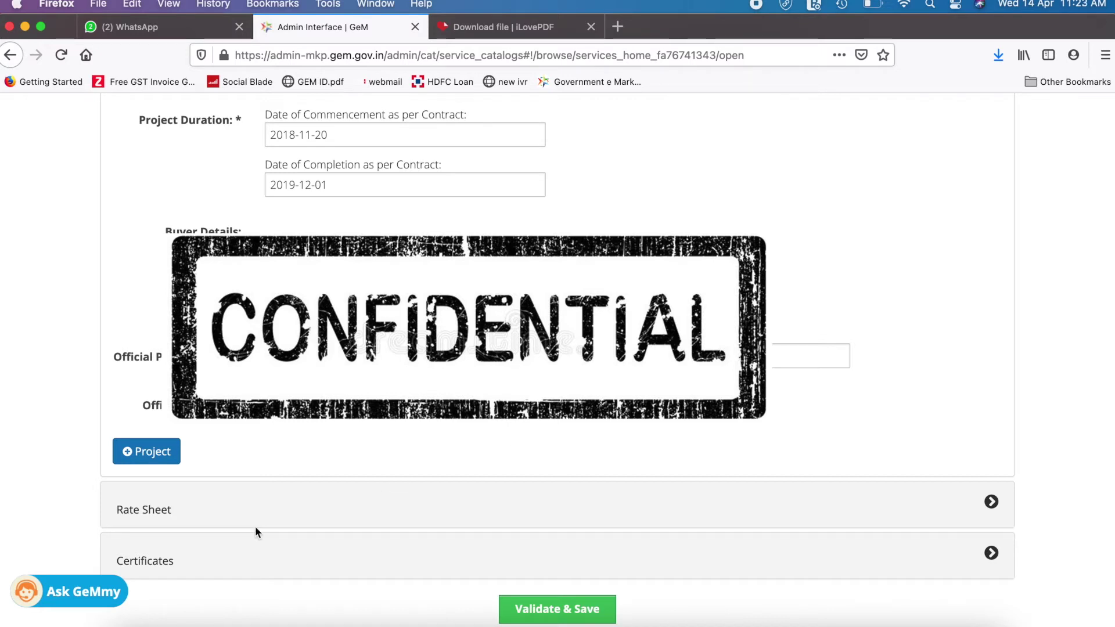
Open the Rate Sheet section and examine the available options for type of premises and type of services required
{"action": "left_click", "coordinate": [192, 515]}
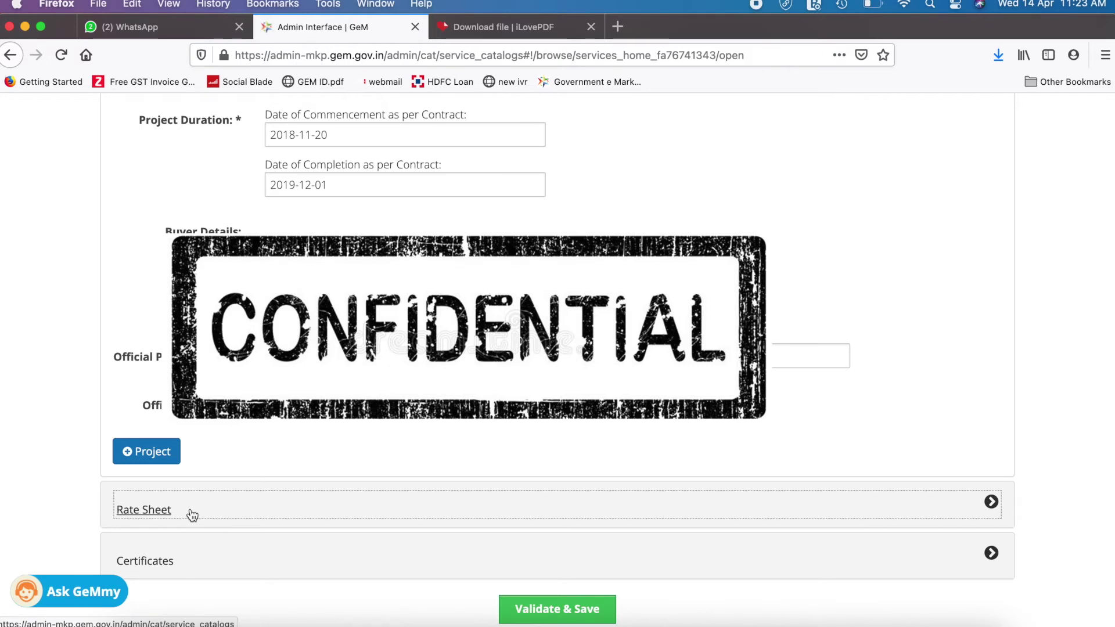
{"action": "scroll", "coordinate": [322, 413], "scroll_direction": "up", "scroll_amount": 4}
{"action": "scroll", "coordinate": [324, 419], "scroll_direction": "up", "scroll_amount": 2}
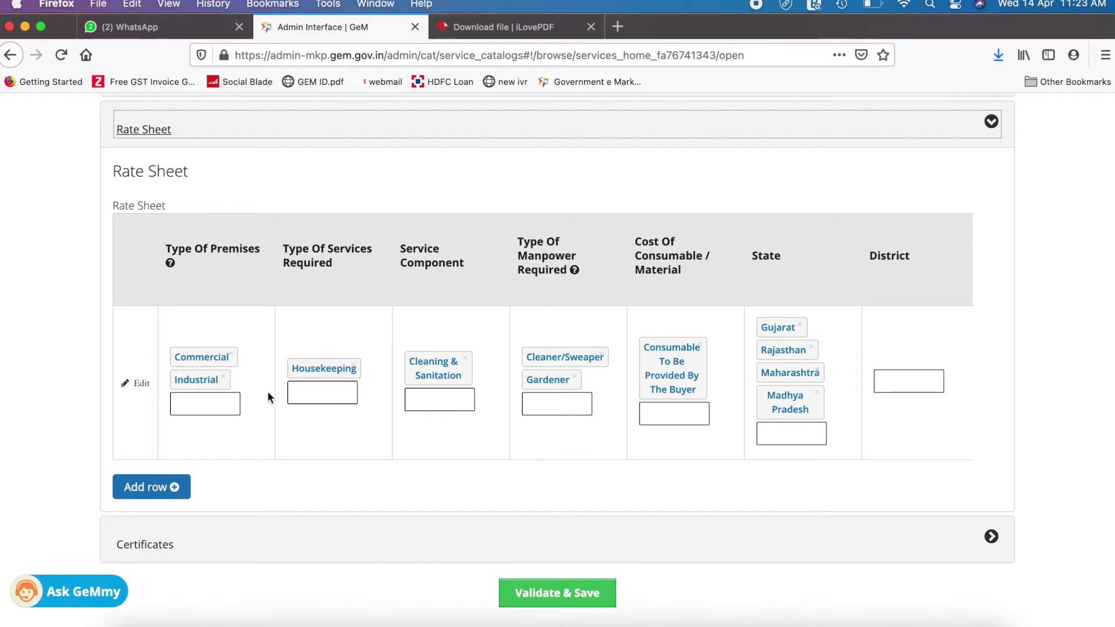
{"action": "left_click", "coordinate": [204, 402]}
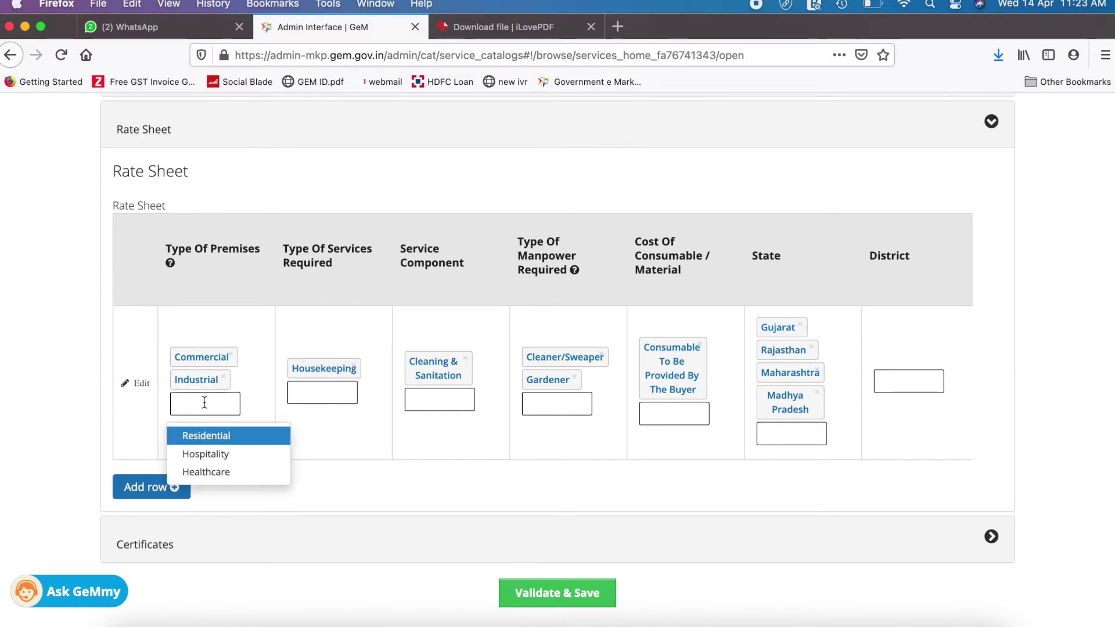
{"action": "left_click", "coordinate": [329, 399]}
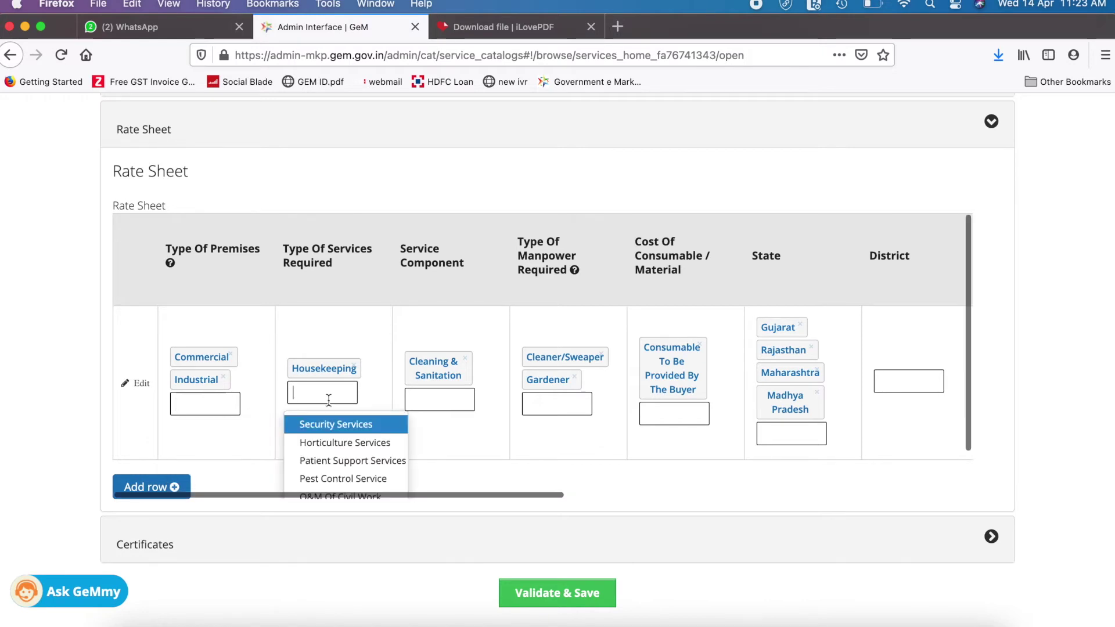
{"action": "scroll", "coordinate": [330, 407], "scroll_direction": "down", "scroll_amount": 2}
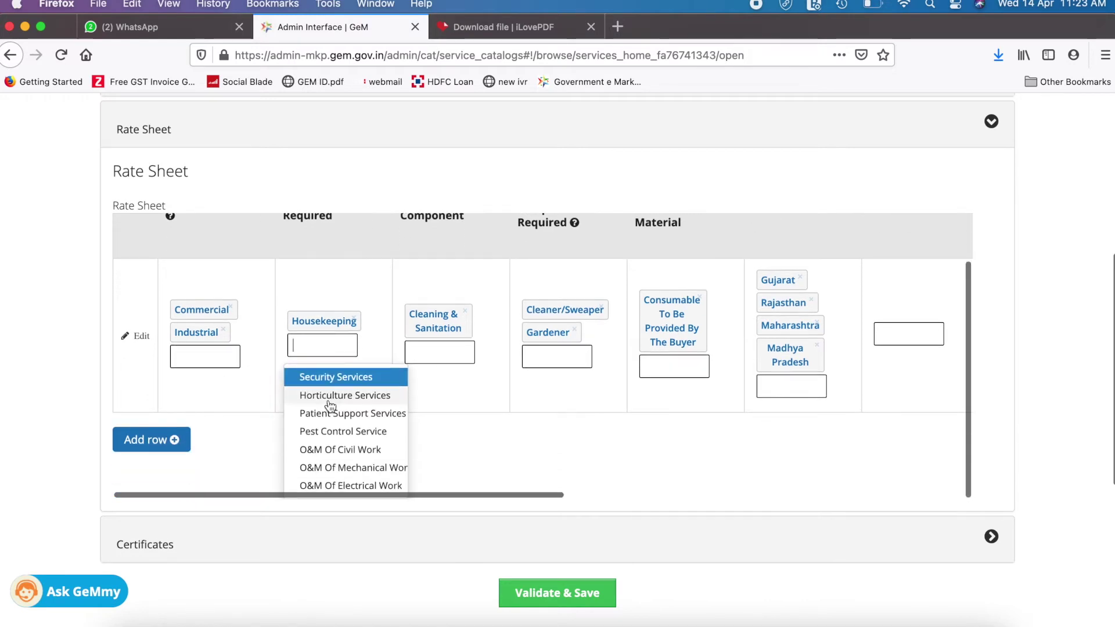
{"action": "scroll", "coordinate": [329, 404], "scroll_direction": "down", "scroll_amount": 3}
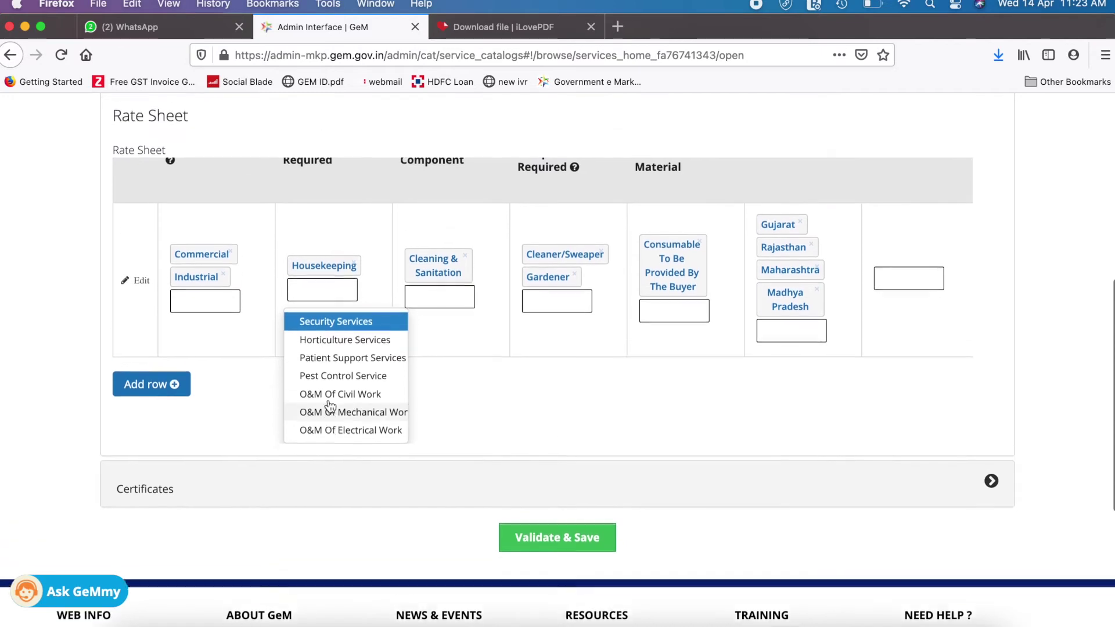
{"action": "scroll", "coordinate": [440, 410], "scroll_direction": "up", "scroll_amount": 3}
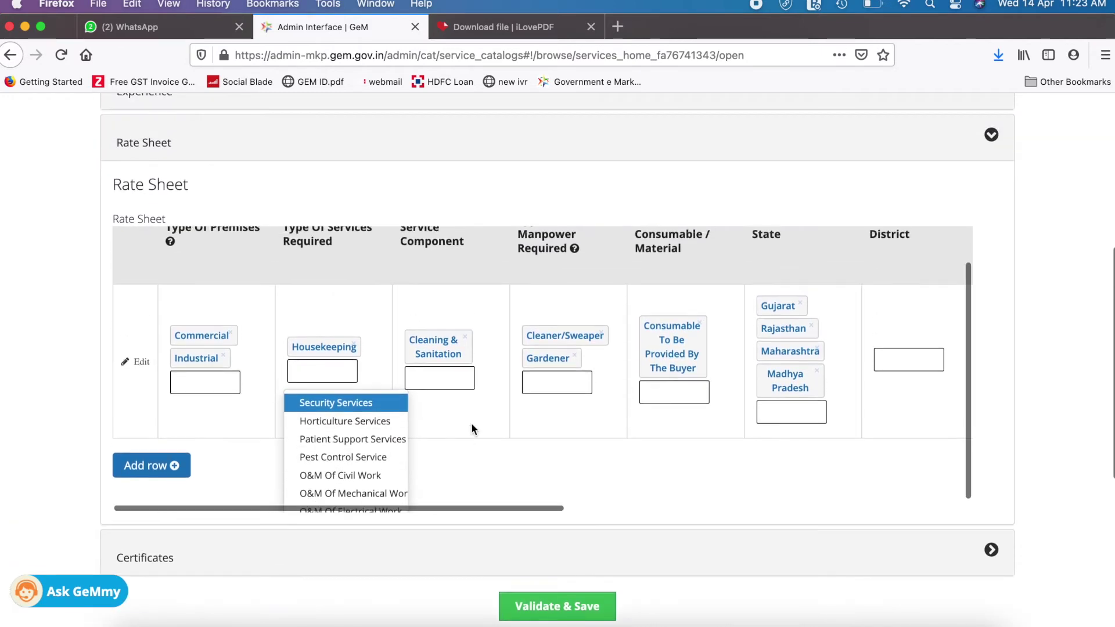
Examine the rate sheet row's available options for service component and type of manpower required
{"action": "scroll", "coordinate": [471, 422], "scroll_direction": "right", "scroll_amount": 2}
{"action": "scroll", "coordinate": [471, 423], "scroll_direction": "right", "scroll_amount": 2}
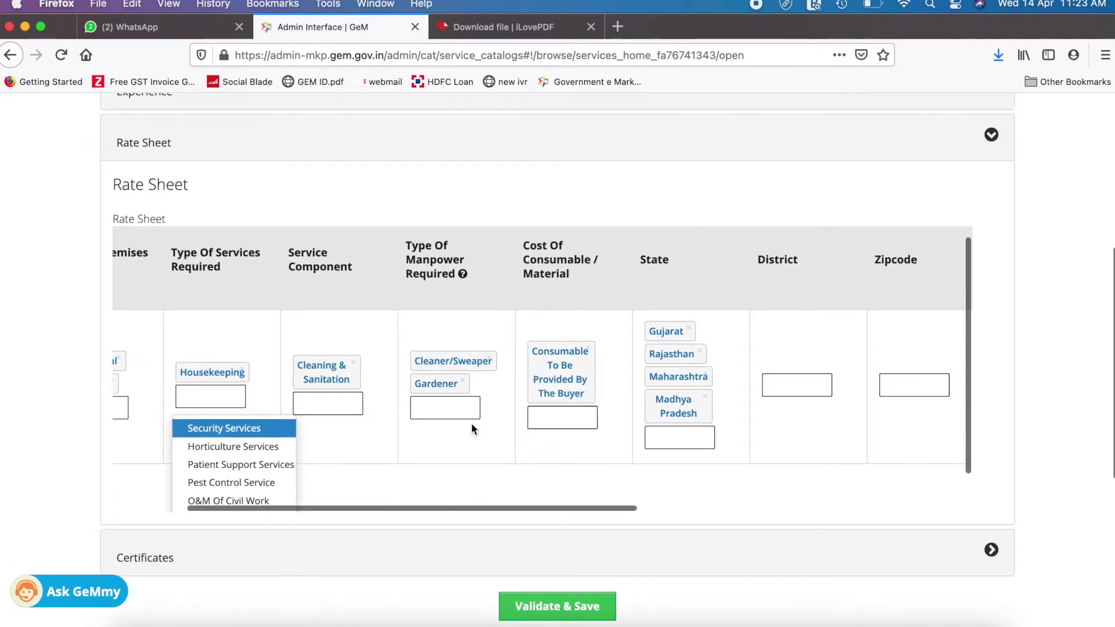
{"action": "left_click", "coordinate": [331, 411]}
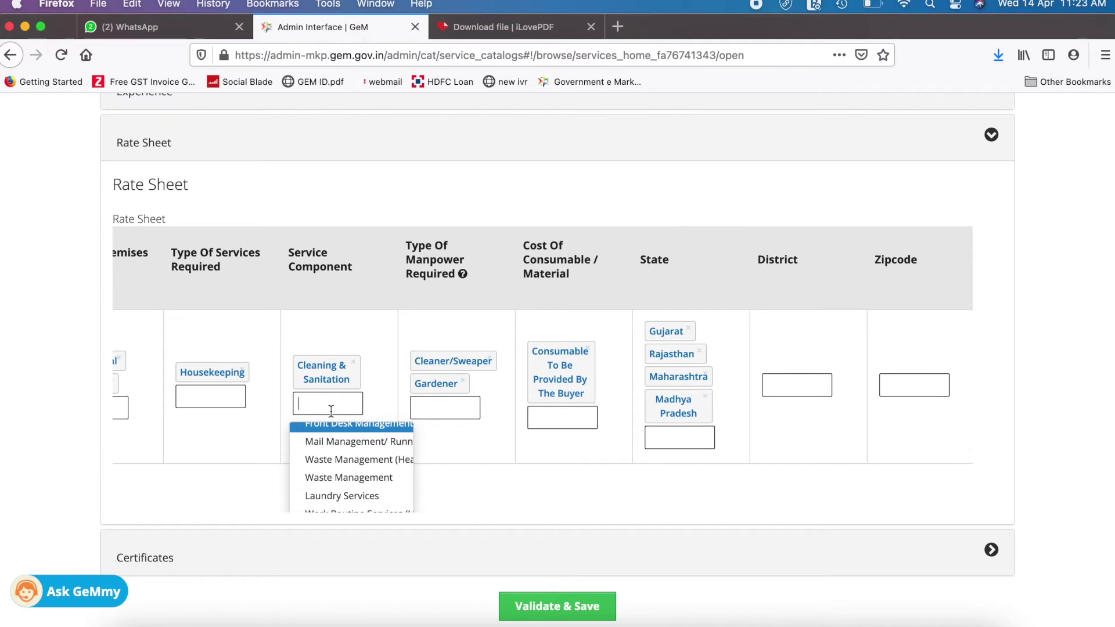
{"action": "left_click", "coordinate": [490, 482]}
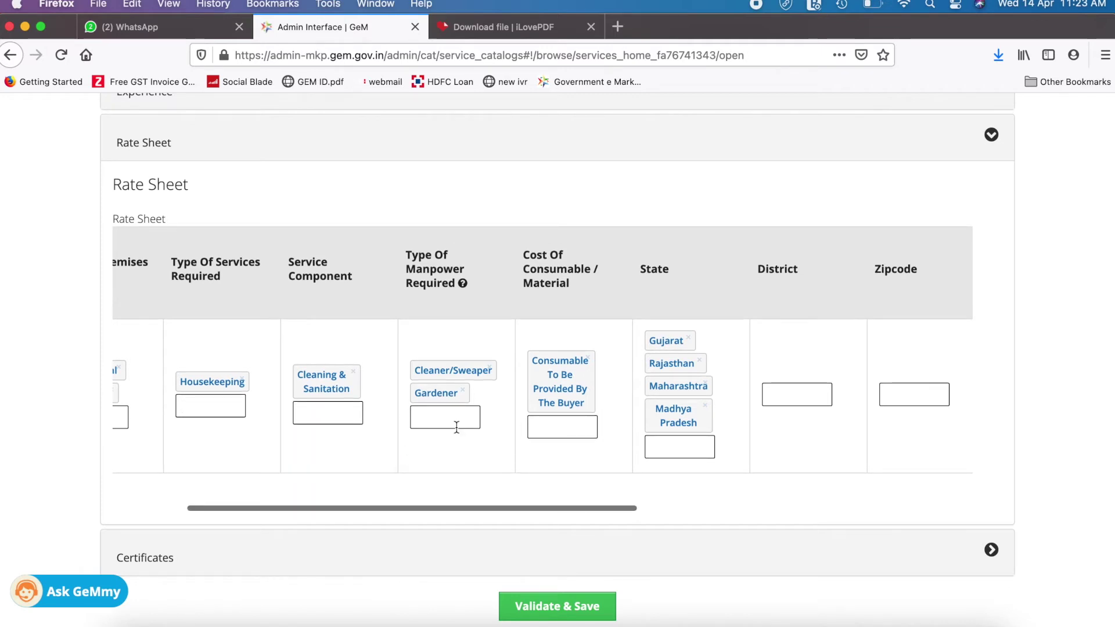
{"action": "scroll", "coordinate": [456, 431], "scroll_direction": "right", "scroll_amount": 3}
{"action": "left_click", "coordinate": [362, 426]}
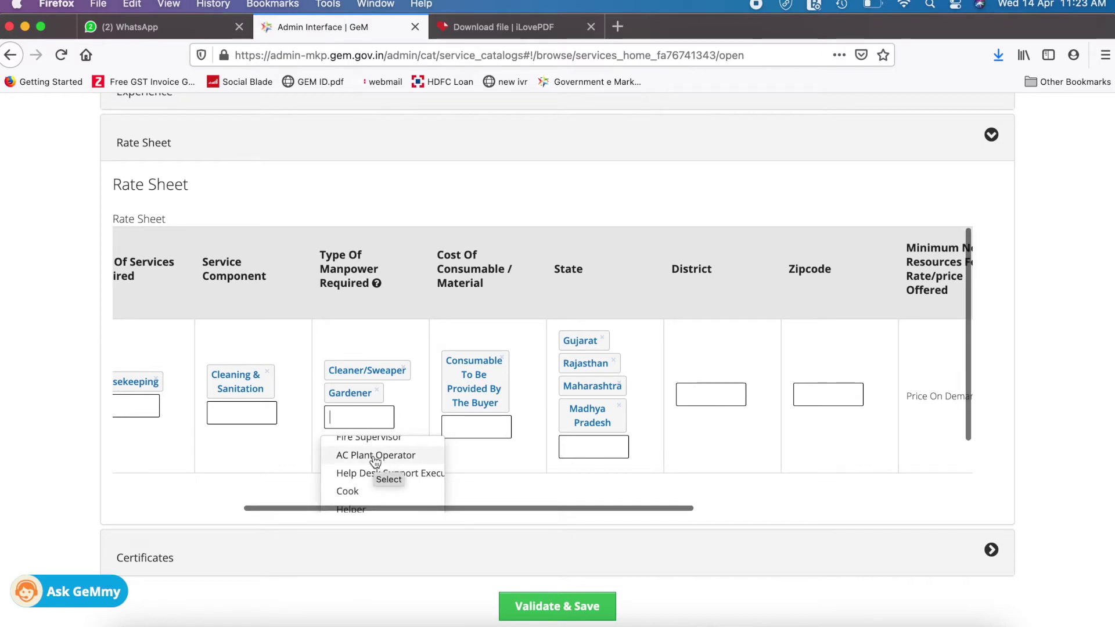
{"action": "left_click", "coordinate": [527, 474]}
Review the rate sheet row's consumable cost, state, district, zipcode, resource limits, cost per resource and total columns
{"action": "scroll", "coordinate": [527, 475], "scroll_direction": "right", "scroll_amount": 3}
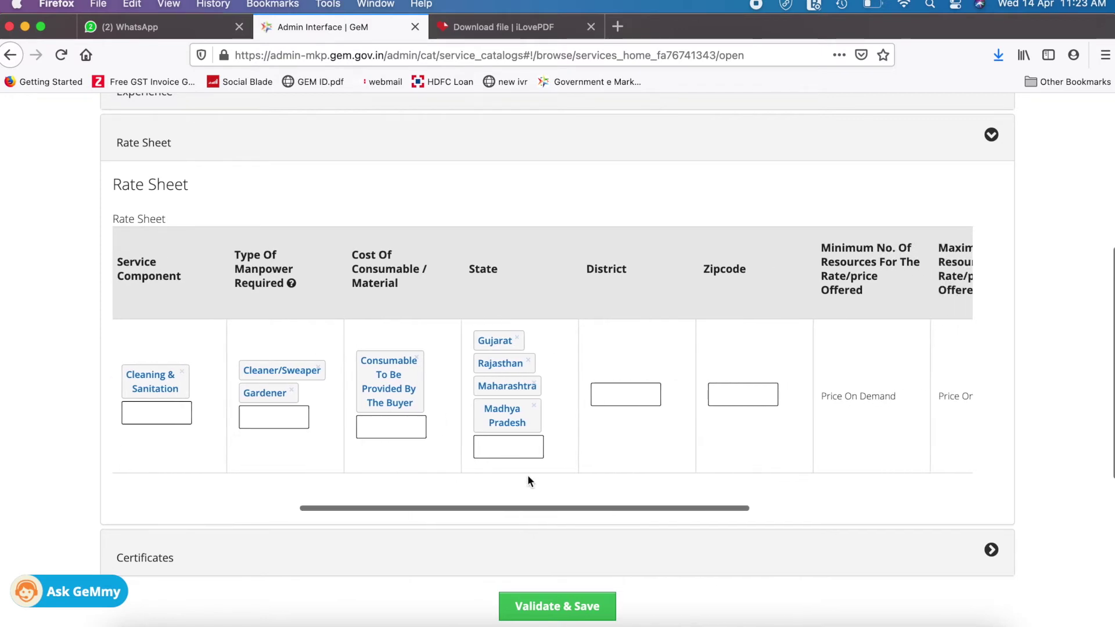
{"action": "scroll", "coordinate": [527, 475], "scroll_direction": "right", "scroll_amount": 2}
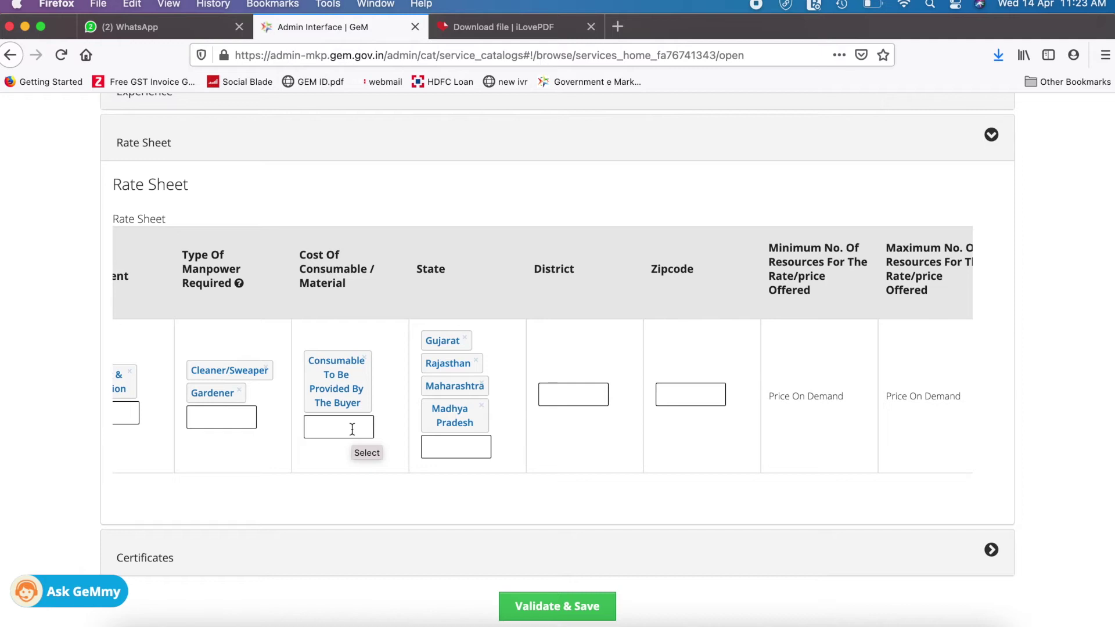
{"action": "scroll", "coordinate": [352, 429], "scroll_direction": "right", "scroll_amount": 2}
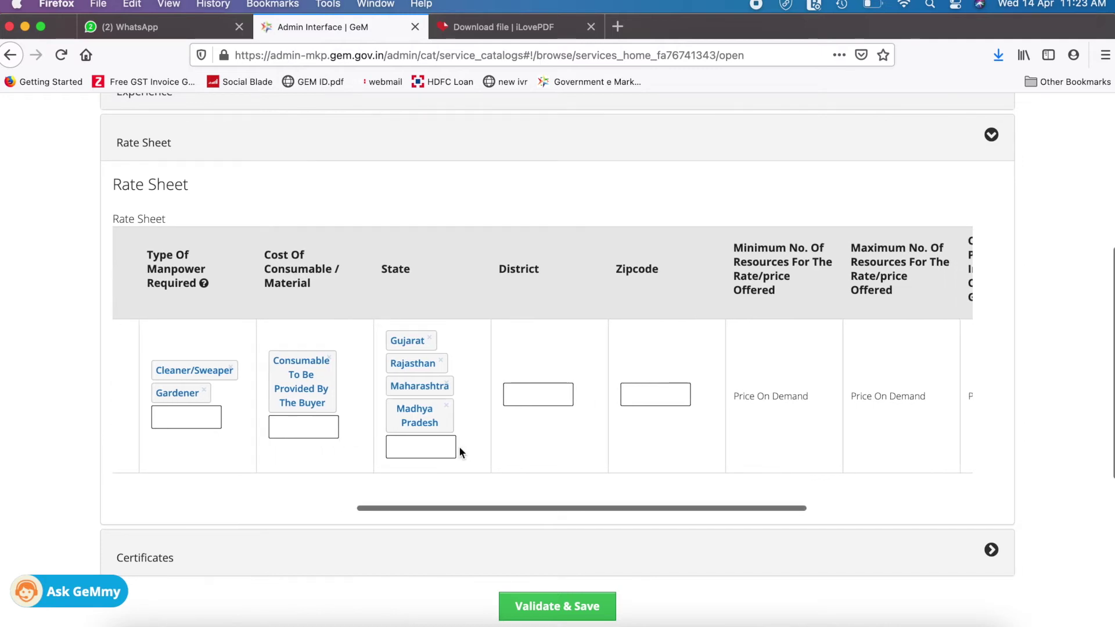
{"action": "scroll", "coordinate": [459, 446], "scroll_direction": "right", "scroll_amount": 3}
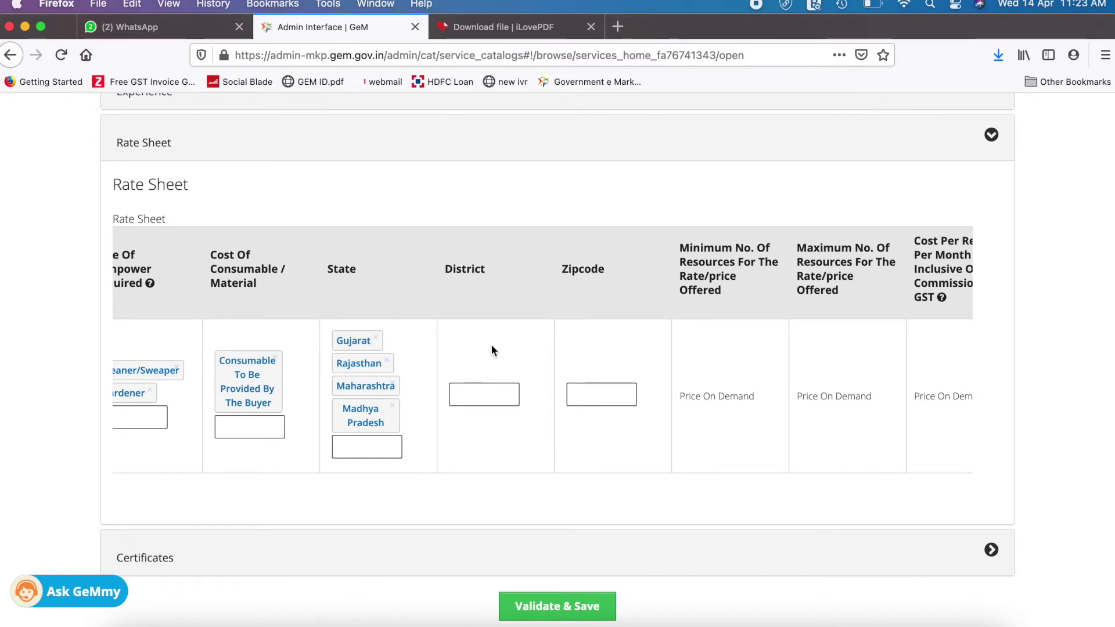
{"action": "scroll", "coordinate": [491, 345], "scroll_direction": "right", "scroll_amount": 2}
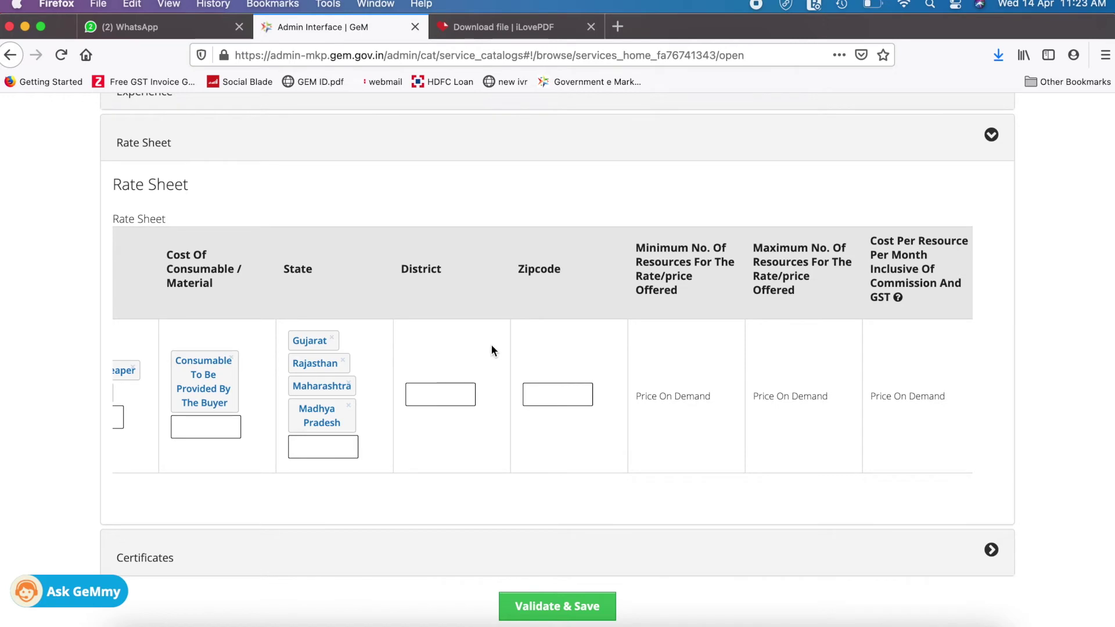
{"action": "scroll", "coordinate": [491, 350], "scroll_direction": "right", "scroll_amount": 3}
{"action": "scroll", "coordinate": [491, 349], "scroll_direction": "right", "scroll_amount": 1}
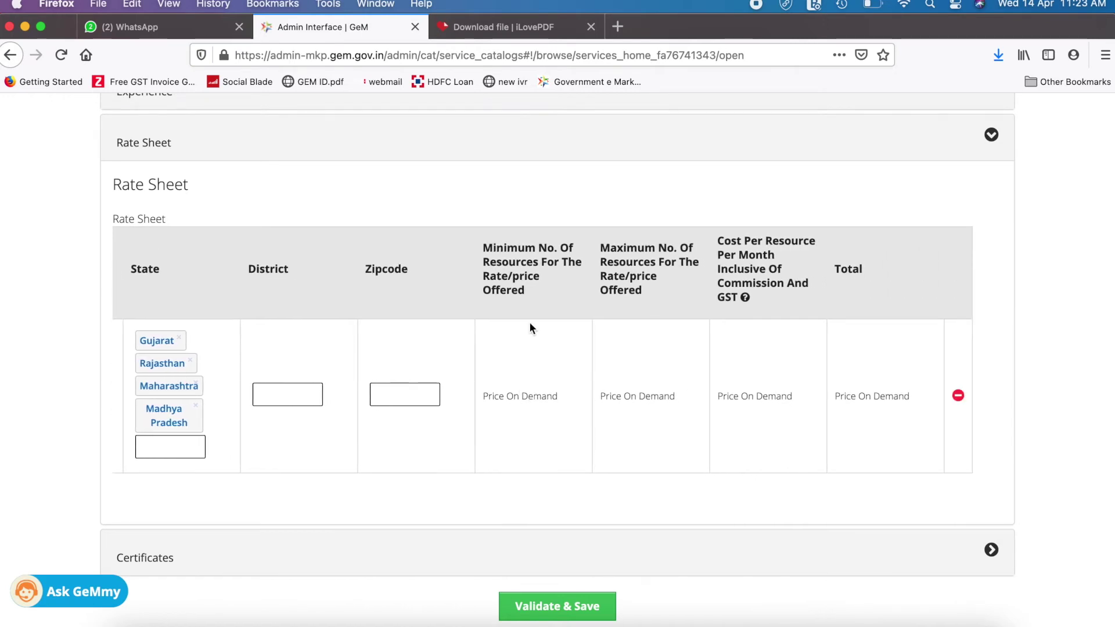
{"action": "scroll", "coordinate": [571, 378], "scroll_direction": "left", "scroll_amount": 10}
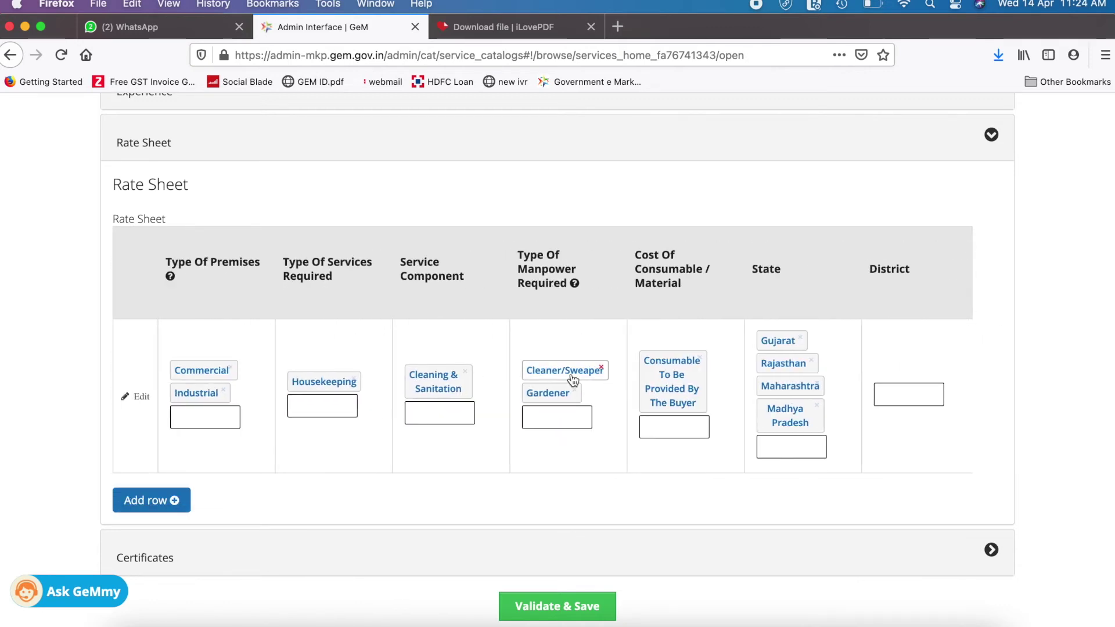
{"action": "scroll", "coordinate": [572, 378], "scroll_direction": "right", "scroll_amount": 10}
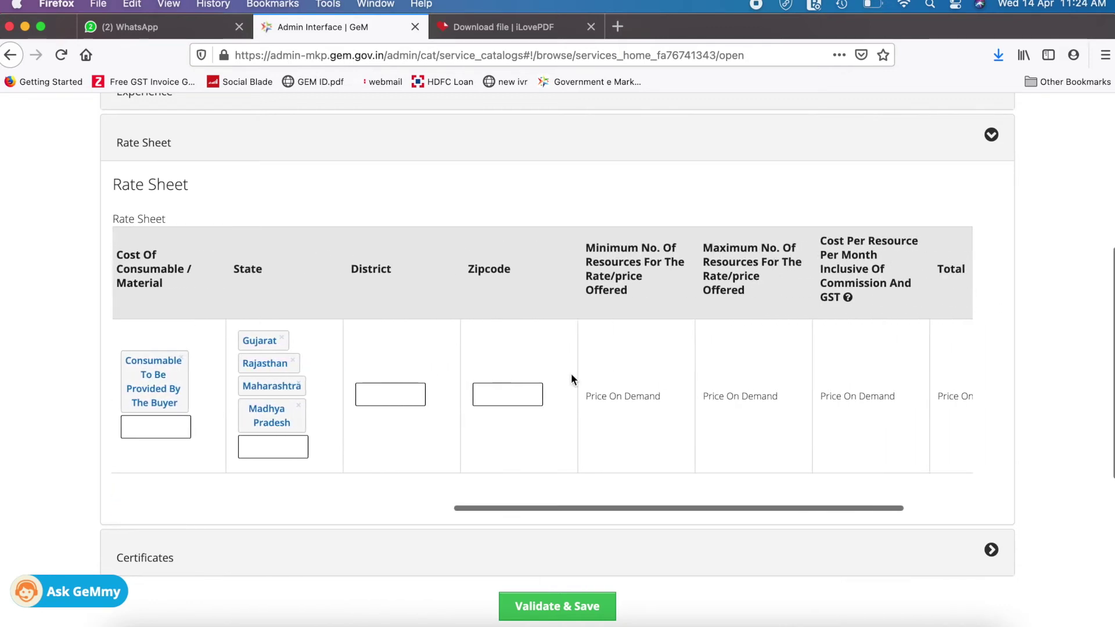
Try to validate and save the service catalogue, and check the Certificates section for the mandatory labour law compliance entry
{"action": "scroll", "coordinate": [571, 377], "scroll_direction": "down", "scroll_amount": 3}
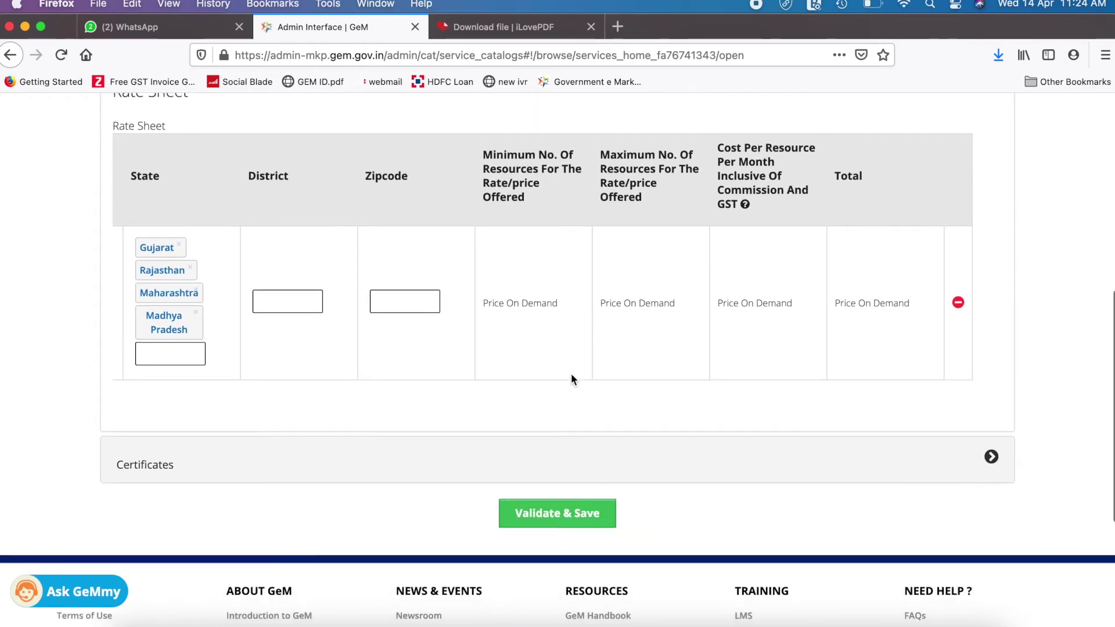
{"action": "left_click", "coordinate": [563, 510]}
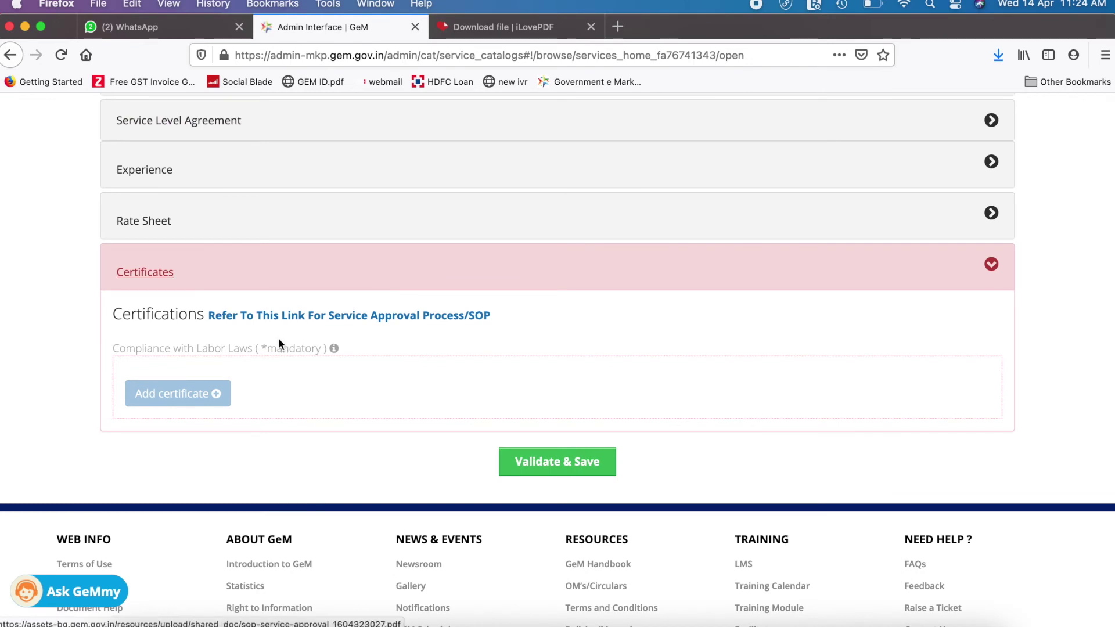
{"action": "left_click", "coordinate": [344, 383]}
{"action": "left_click", "coordinate": [672, 330]}
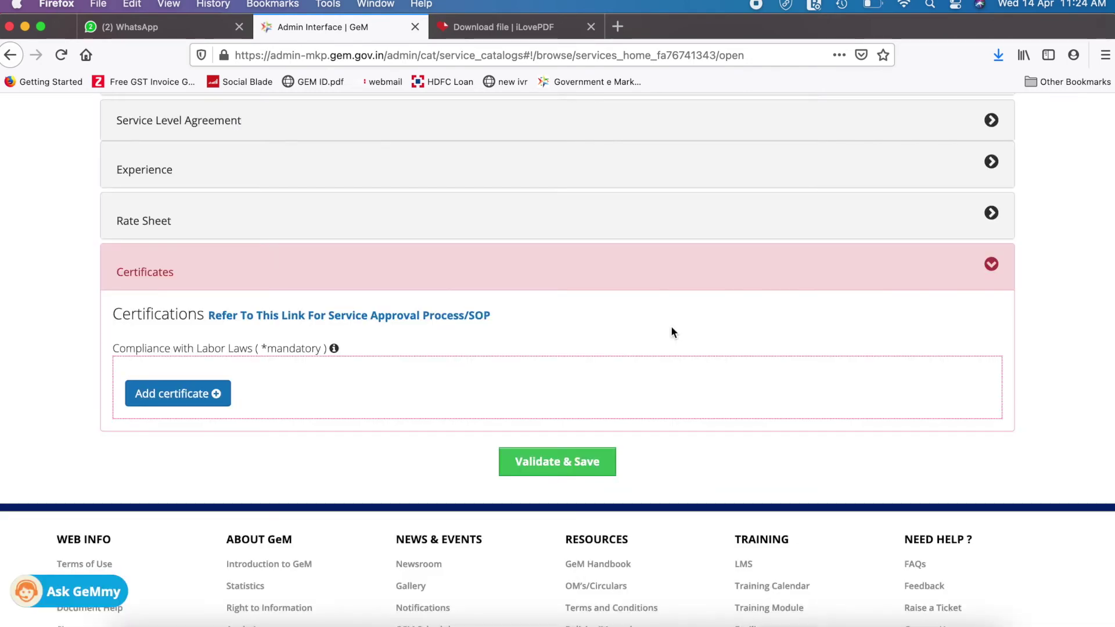
{"action": "scroll", "coordinate": [670, 332], "scroll_direction": "down", "scroll_amount": 2}
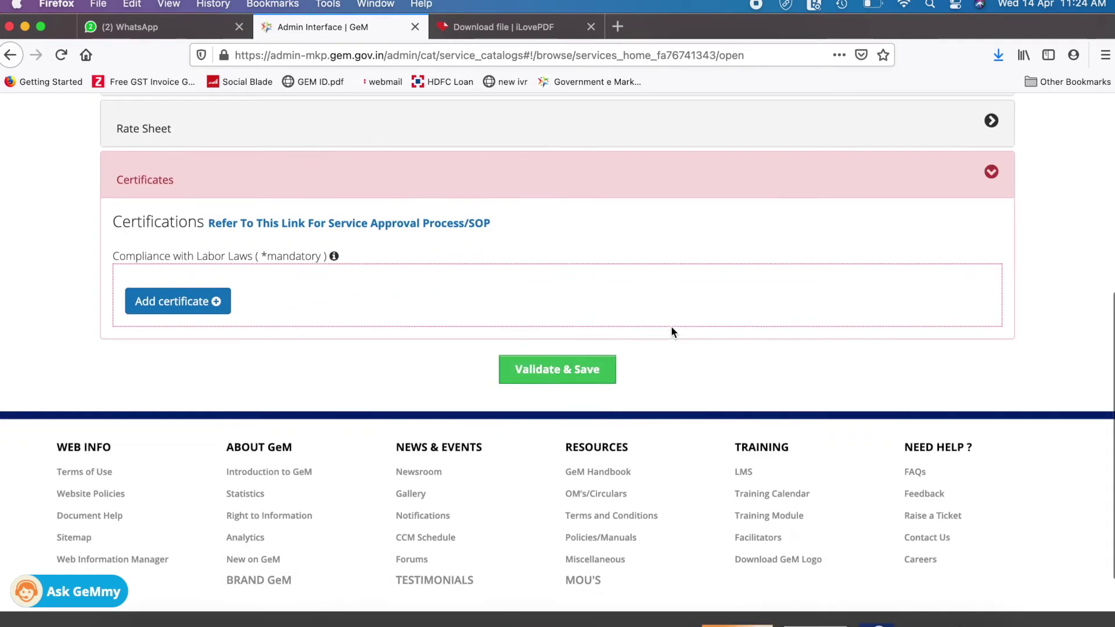
Add a certificate entry under Compliance with Labor Laws and fill in its certificate number
{"action": "left_click", "coordinate": [208, 281]}
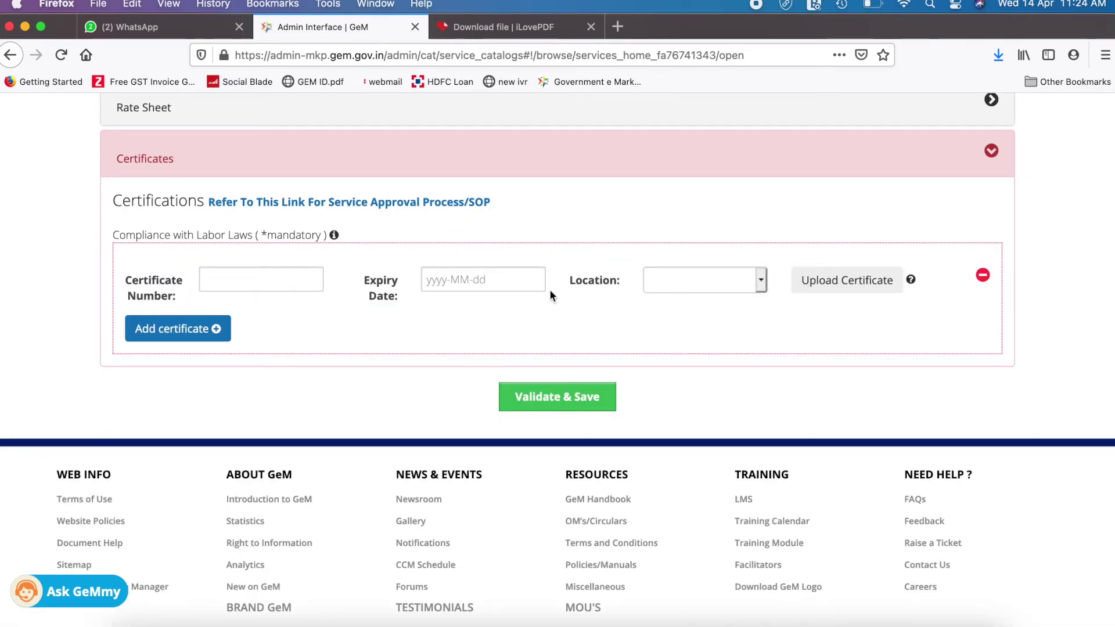
{"action": "left_click", "coordinate": [257, 284]}
{"action": "mouse_move", "coordinate": [334, 234]}
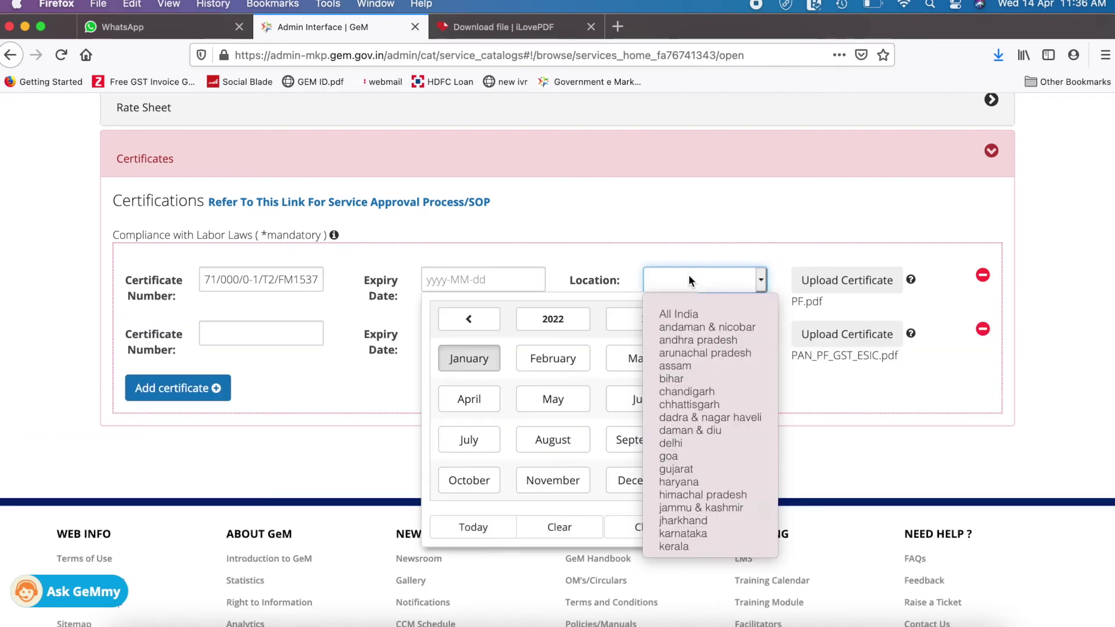
Set the first certificate's location to rajasthan and its expiry date to 2023-04-03
{"action": "scroll", "coordinate": [685, 424], "scroll_direction": "down", "scroll_amount": 6}
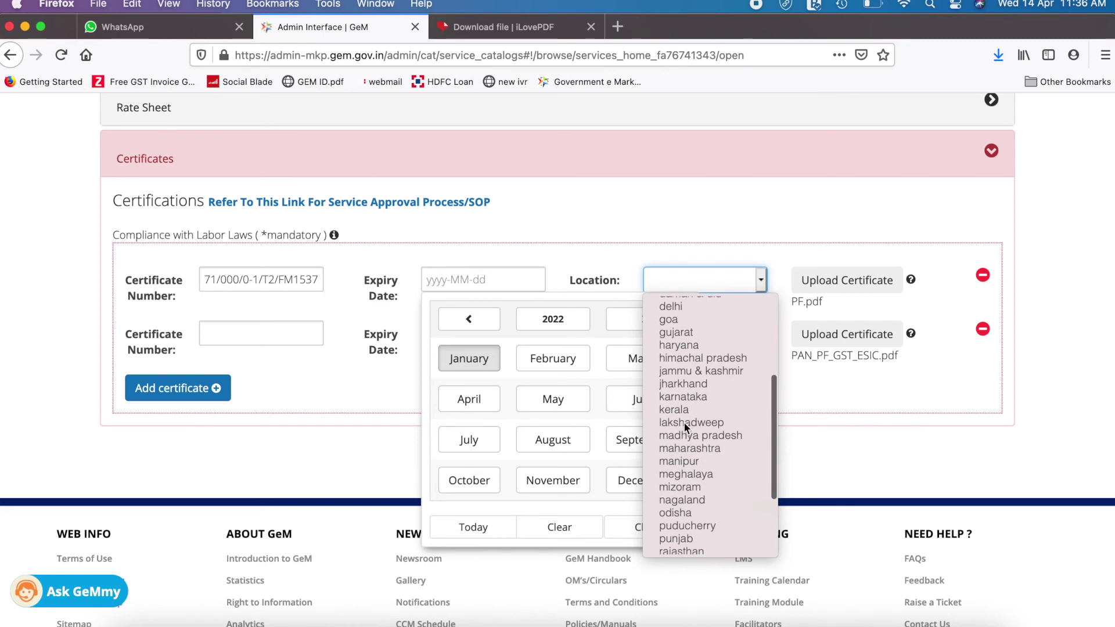
{"action": "left_click", "coordinate": [704, 456]}
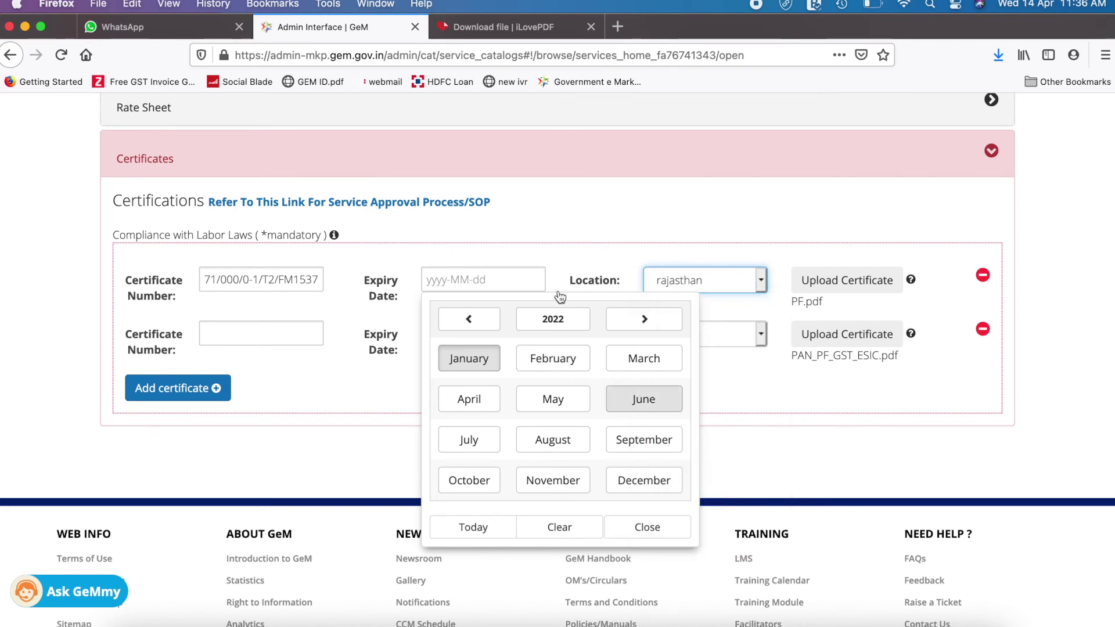
{"action": "left_click", "coordinate": [498, 281]}
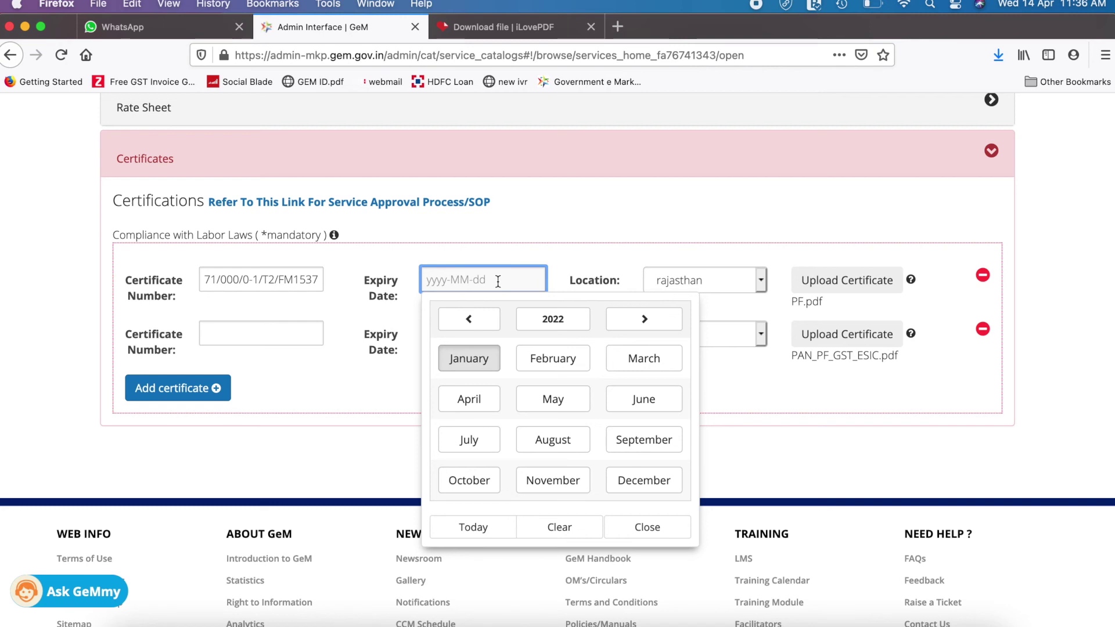
{"action": "left_click", "coordinate": [645, 327]}
{"action": "left_click", "coordinate": [644, 326]}
{"action": "left_click", "coordinate": [645, 326]}
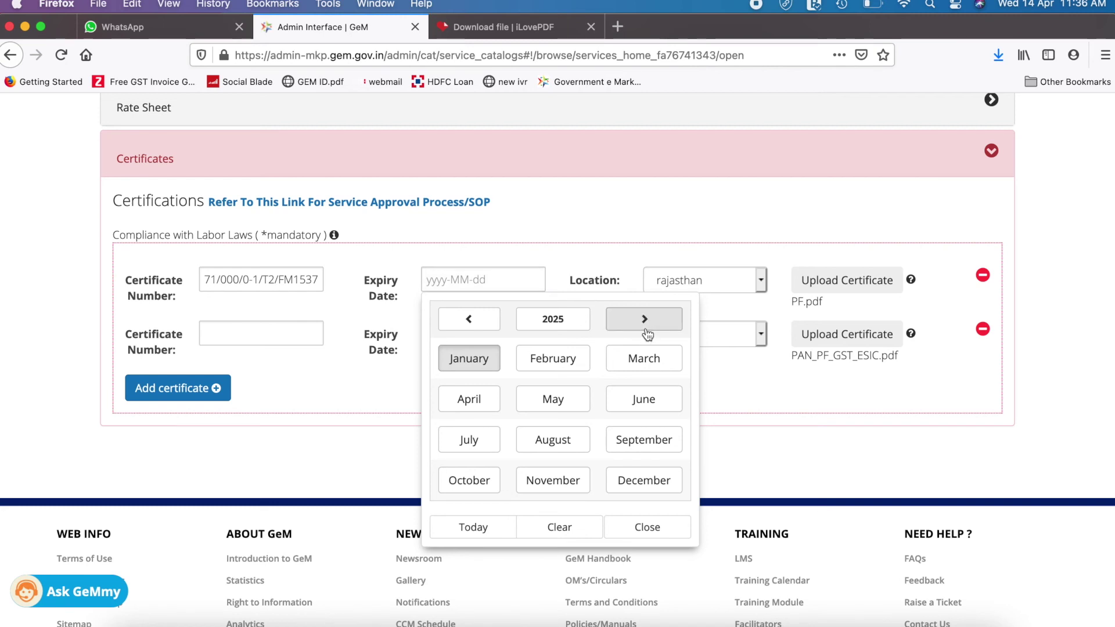
{"action": "left_click", "coordinate": [469, 326]}
{"action": "left_click", "coordinate": [469, 325]}
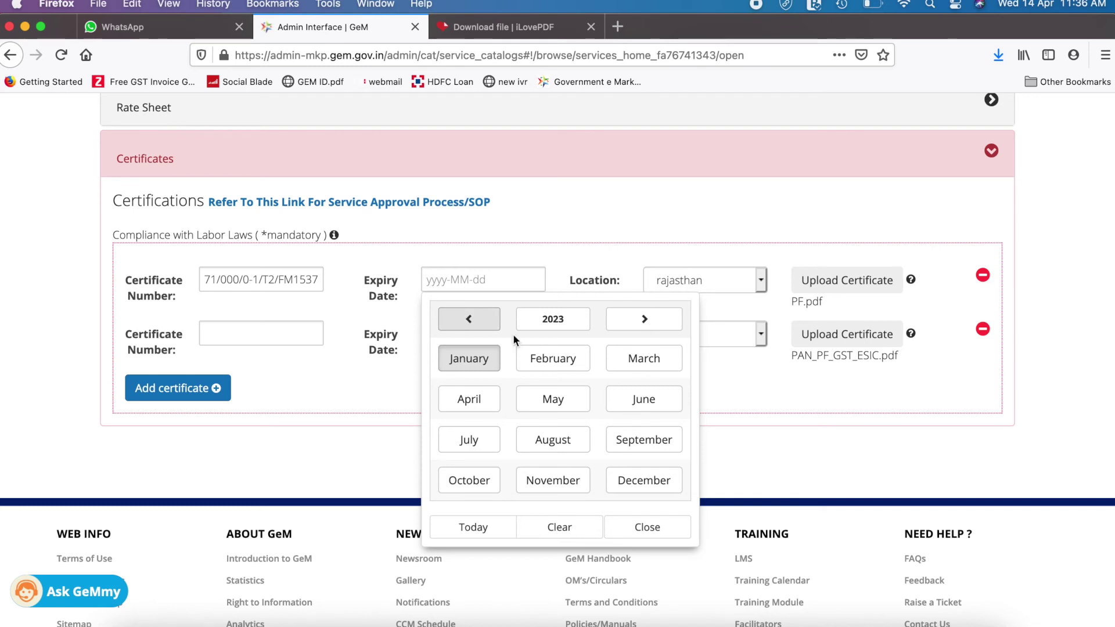
{"action": "left_click", "coordinate": [482, 399]}
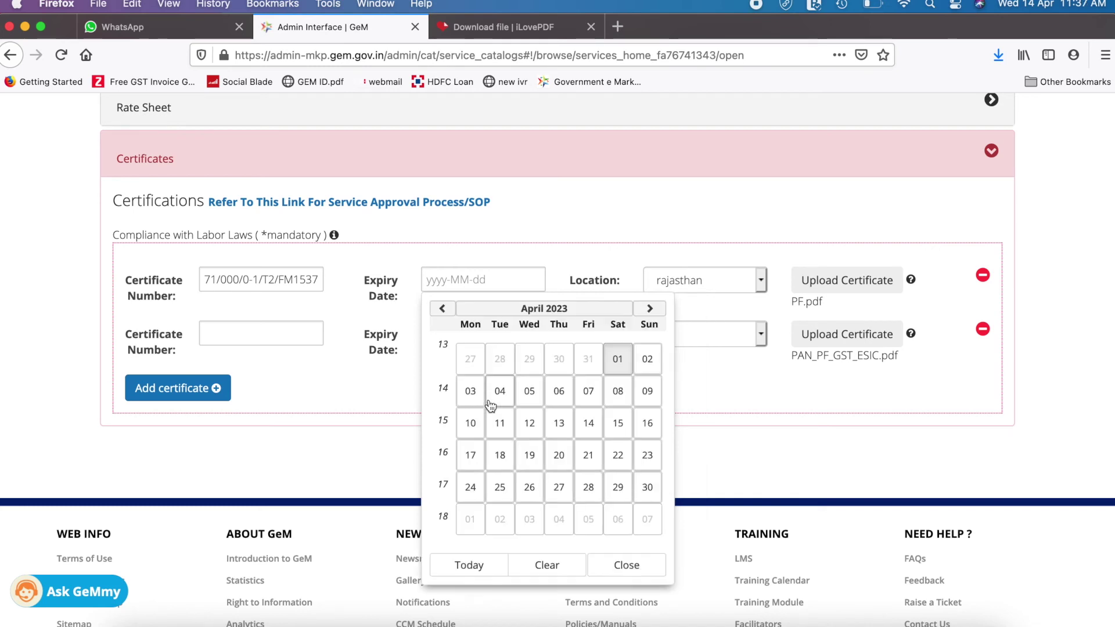
{"action": "left_click", "coordinate": [472, 391]}
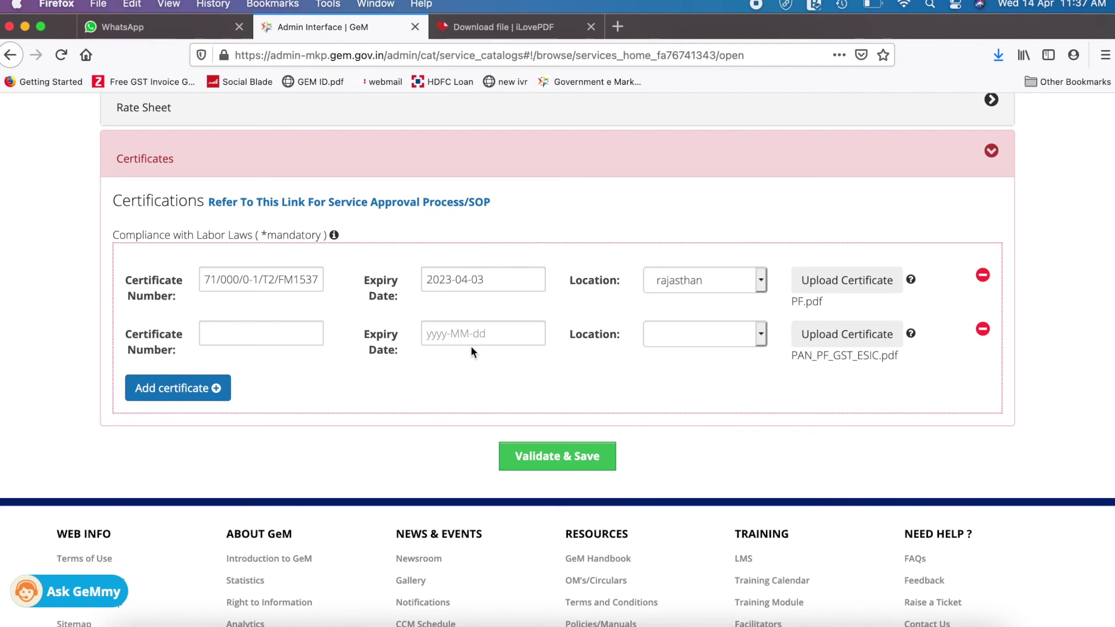
Fill in the second certificate's number, expiry date 2023-07-17 and location All India
{"action": "left_click", "coordinate": [241, 327]}
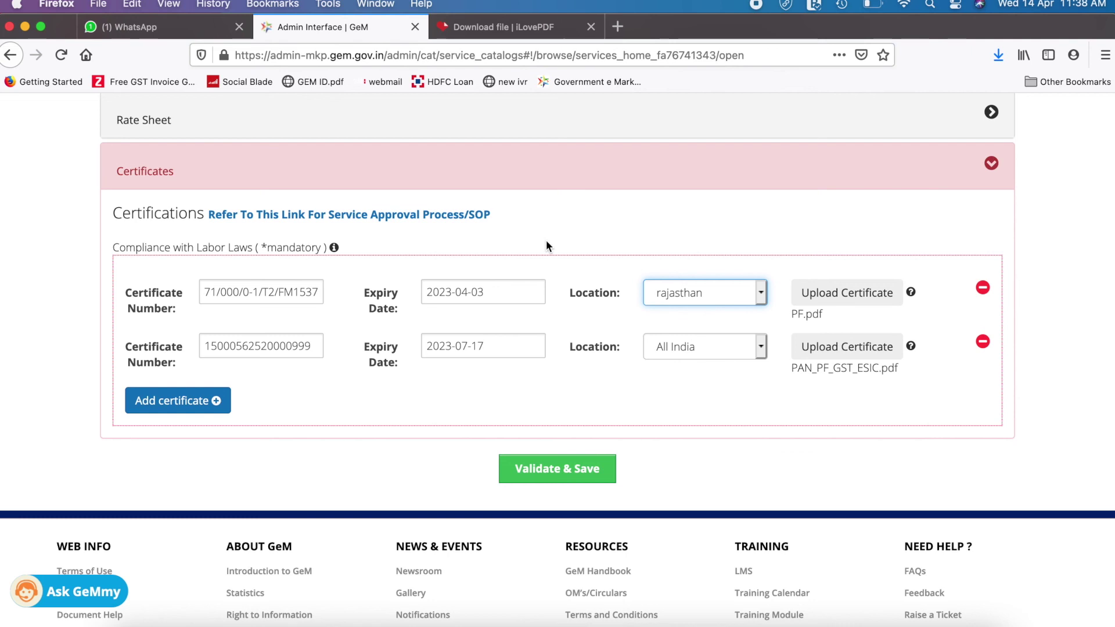
Validate and save the service catalogue, accepting the offered rate sheet prices, and capture a screenshot of the saved page
{"action": "left_click", "coordinate": [592, 479]}
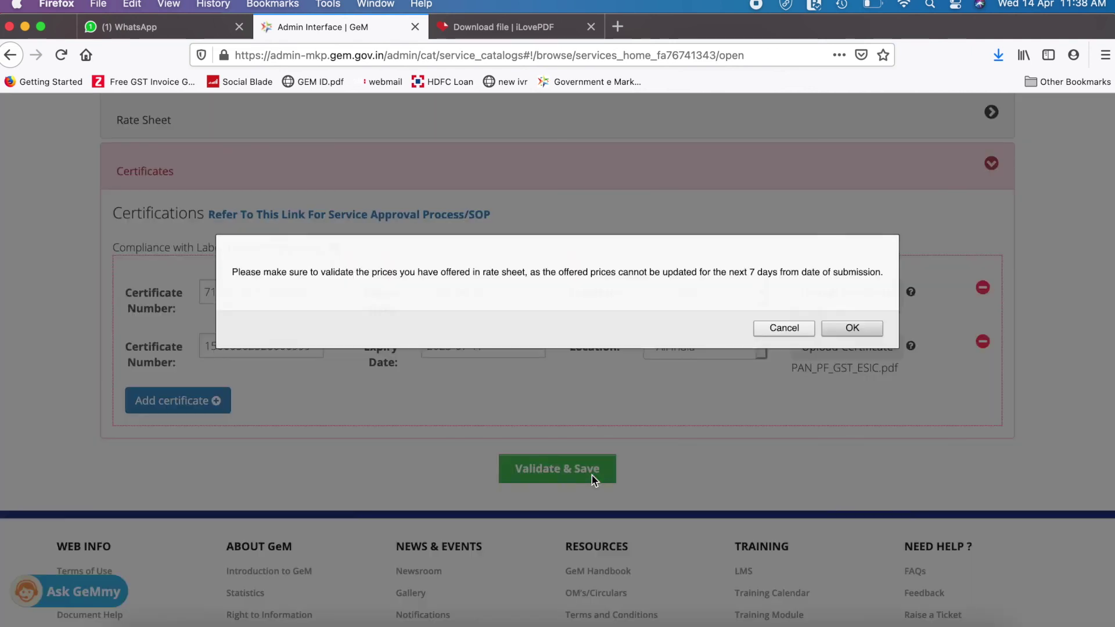
{"action": "left_click", "coordinate": [838, 329]}
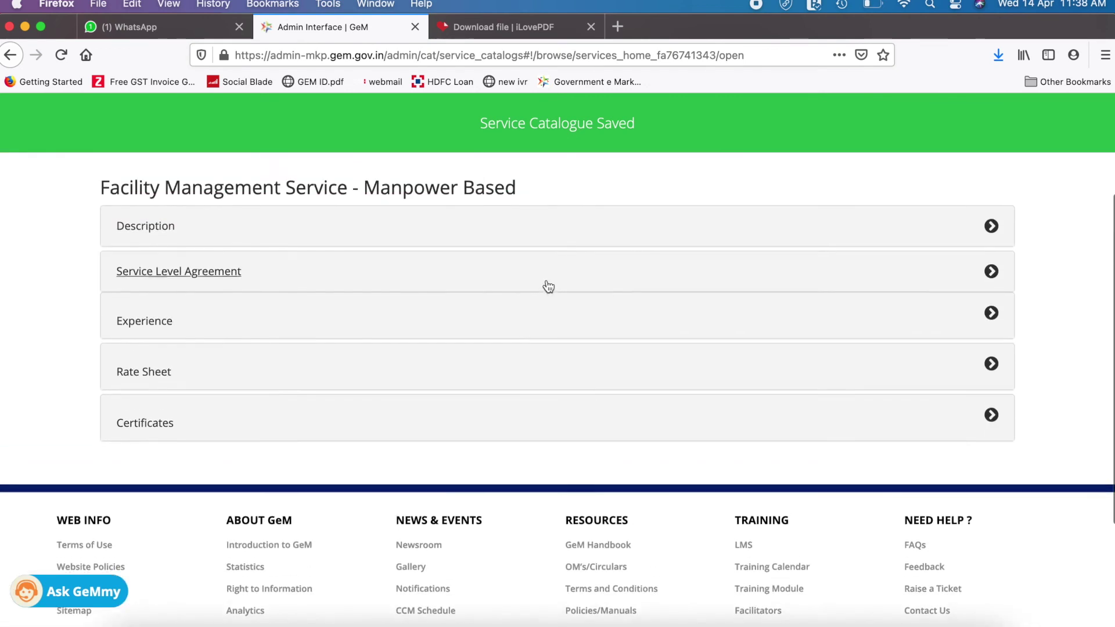
{"action": "key", "text": "super+shift+3"}
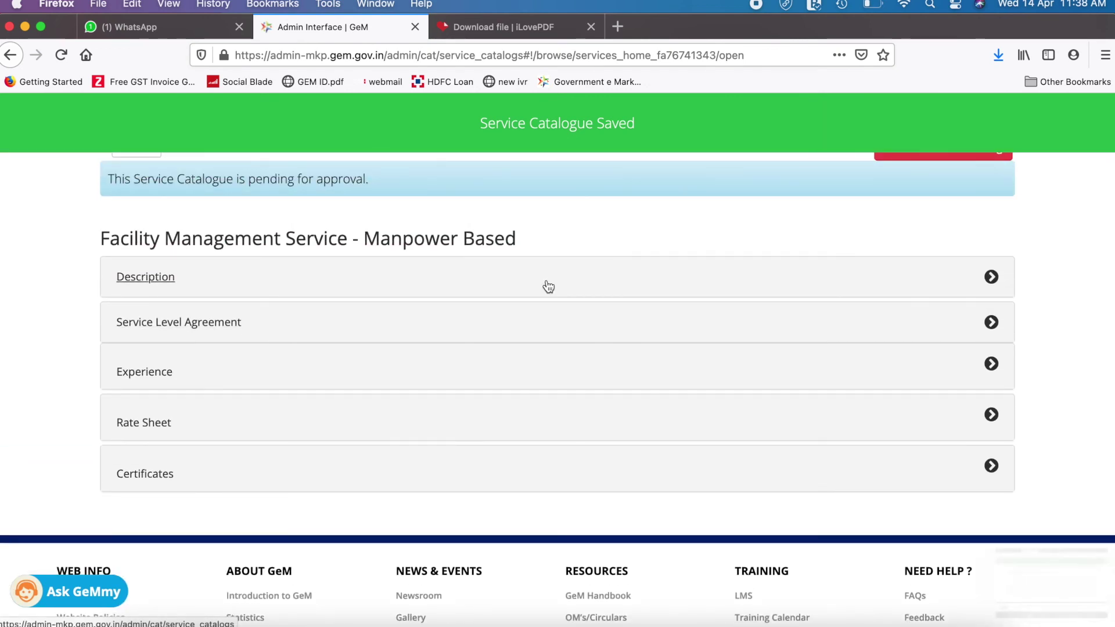